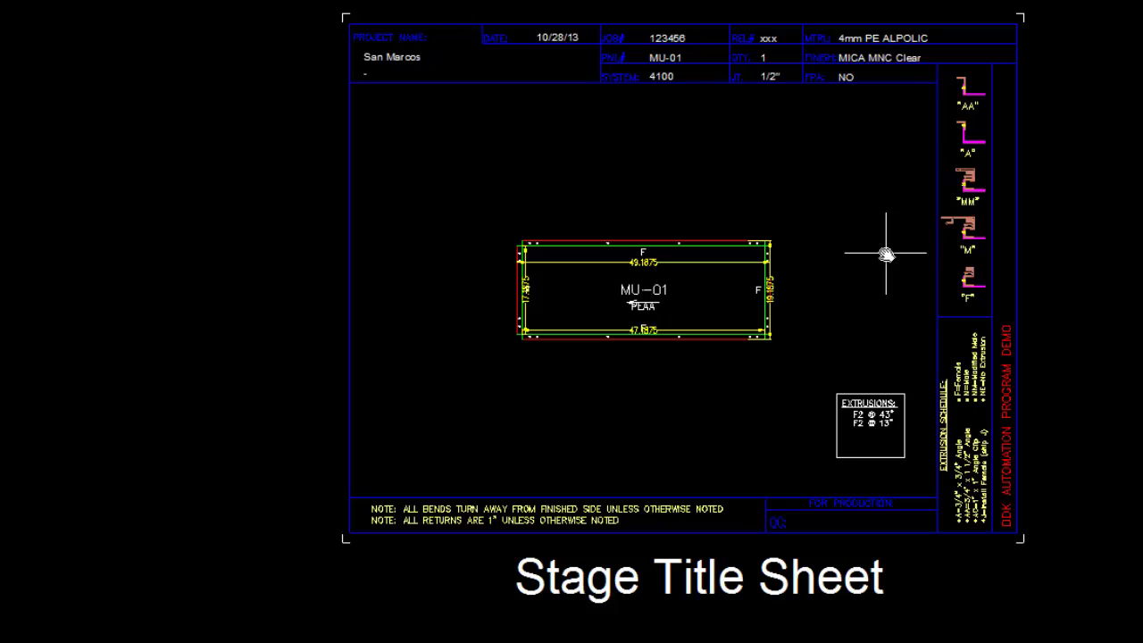
Step: Pan and zoom out across the Optimizer layout to show the title sheet, Control Label, Cut Sheet and Work Zone
scroll(885, 254, "down", 2)
left_click(969, 257)
mouse_move(1048, 259)
middle_mouse_down()
mouse_move(551, 306)
mouse_move(331, 276)
middle_mouse_up()
left_click(725, 183)
key("Escape")
middle_click_drag(830, 173, 786, 140)
scroll(548, 304, "down", 2)
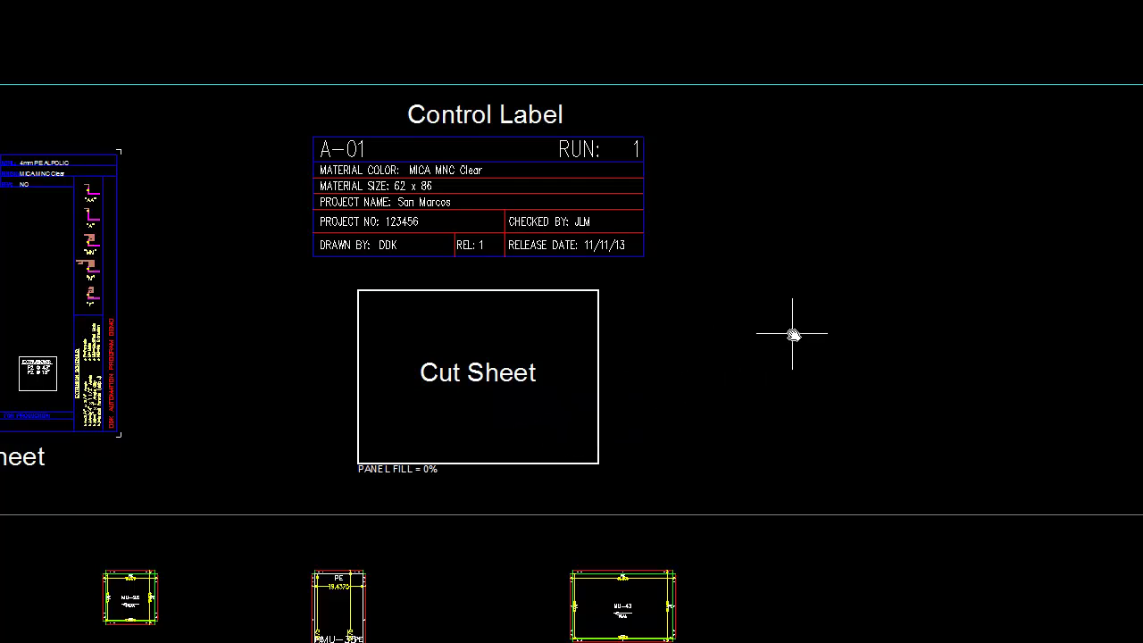
scroll(794, 332, "down", 5)
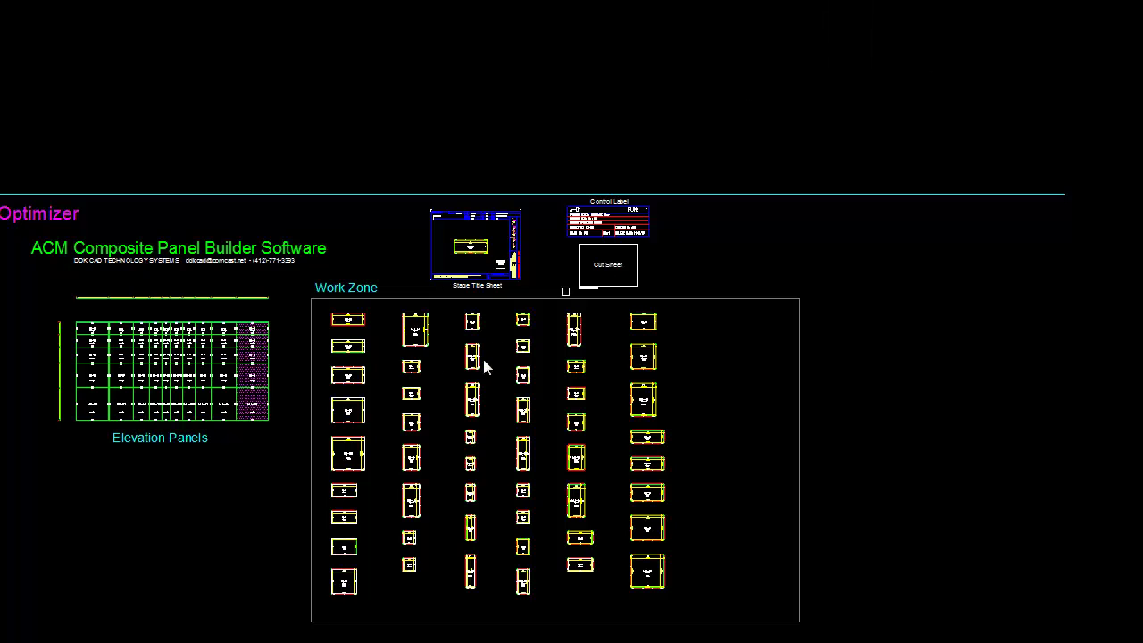
Step: Stage the window-selected Work Zone panels into labelled rows at a top-left insert point
left_click_drag(297, 310, 730, 616)
key("Return")
left_click(594, 345)
left_click(101, 56)
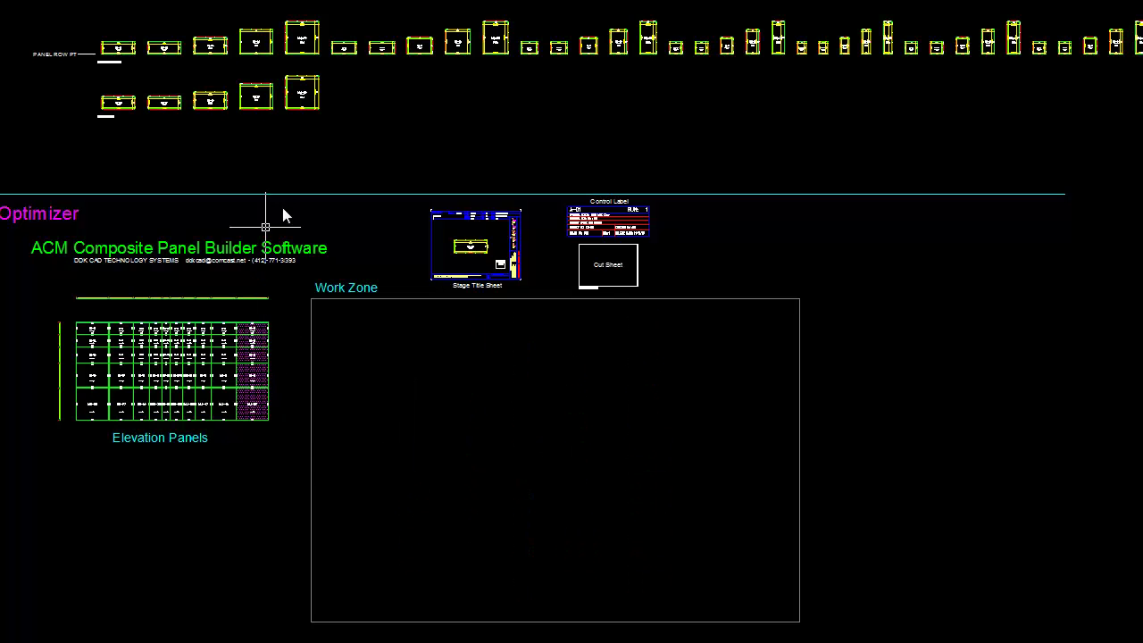
Step: Inspect the Phase-1 rows from MU-01 (MICA MNC Clear) and MU-46 (BTR Red)
scroll(113, 100, "up", 8)
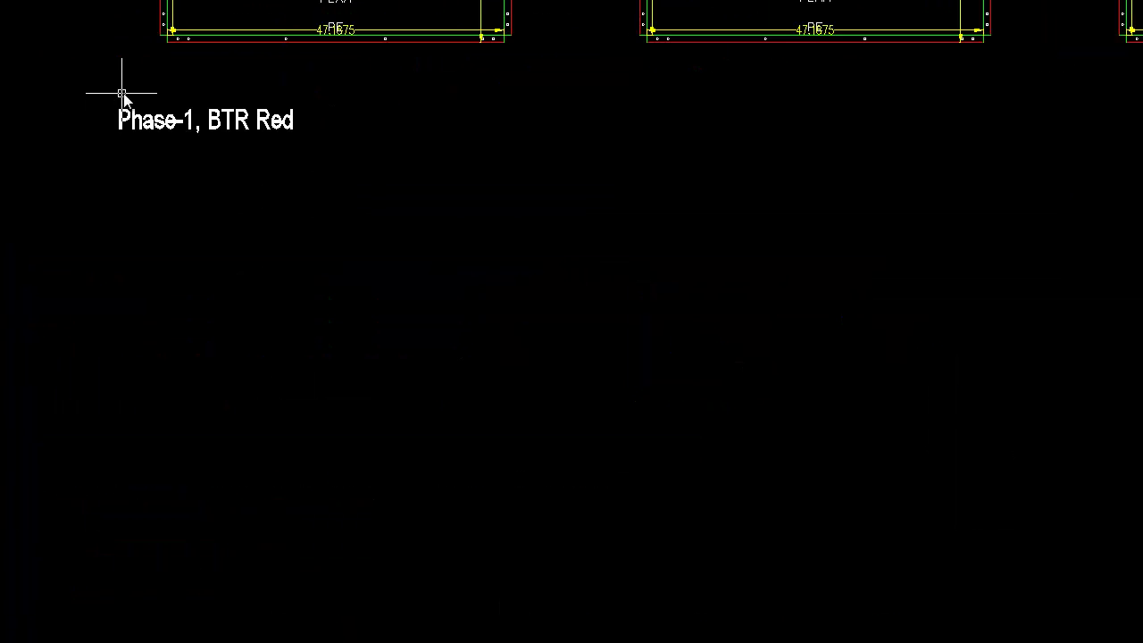
middle_click_drag(123, 95, 160, 444)
scroll(160, 444, "down", 5)
middle_click_drag(255, 298, 247, 423)
scroll(218, 366, "up", 4)
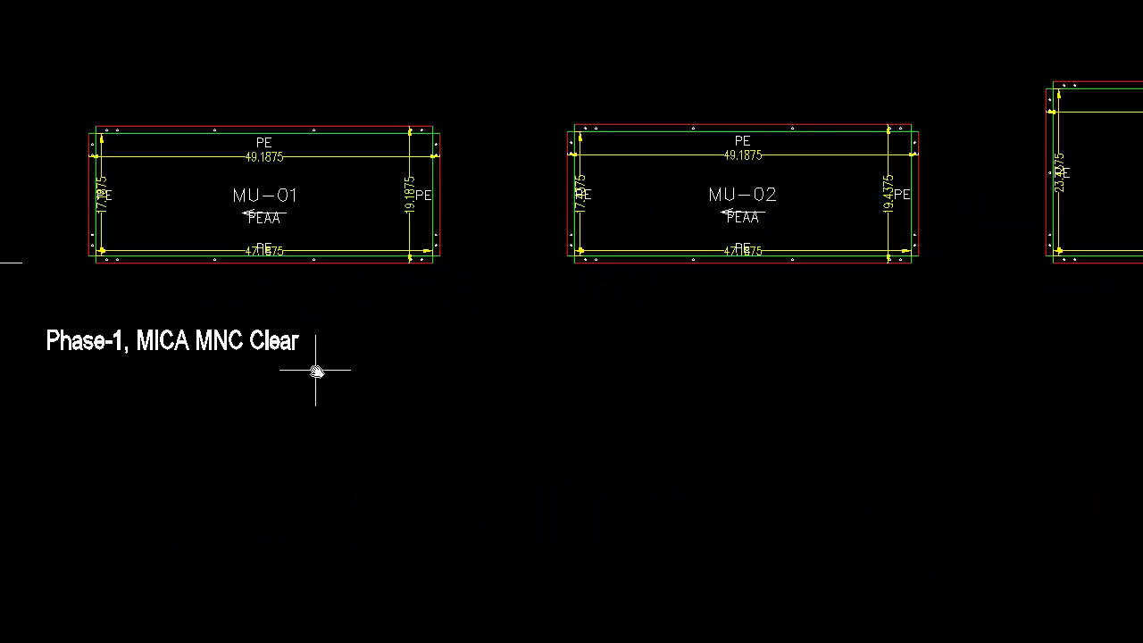
scroll(316, 371, "down", 5)
scroll(334, 375, "up", 5)
scroll(334, 375, "down", 6)
mouse_move(351, 371)
middle_mouse_down()
mouse_move(193, 325)
mouse_move(192, 297)
middle_mouse_up()
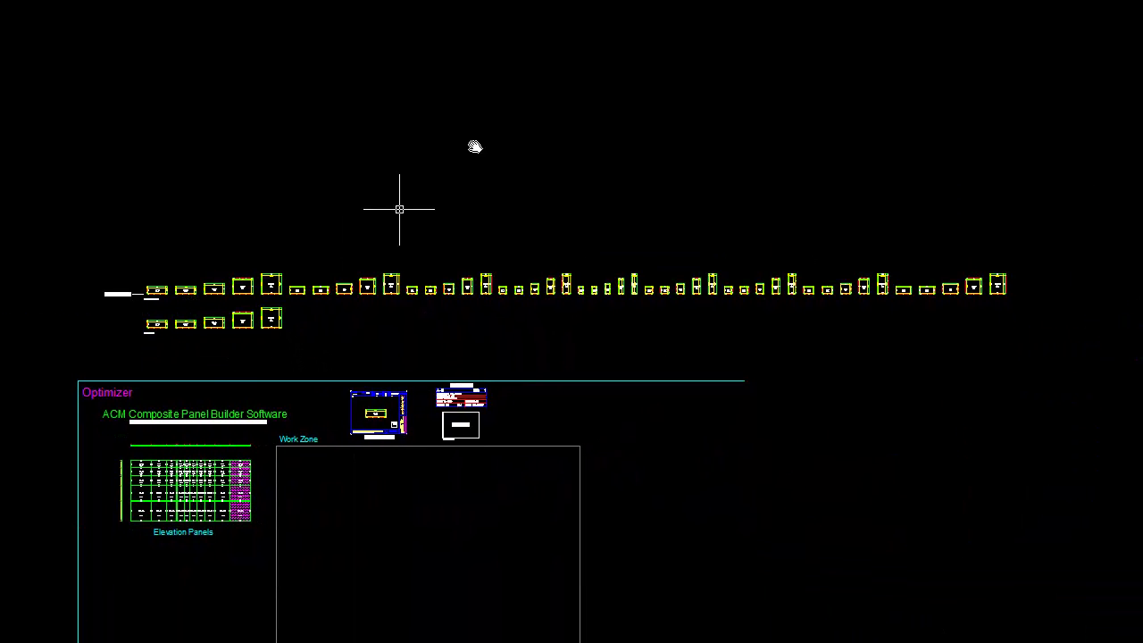
Step: Run Optimize Sheet Fill on the crossing-selected top panel row, starting at MU-01
left_click(488, 2)
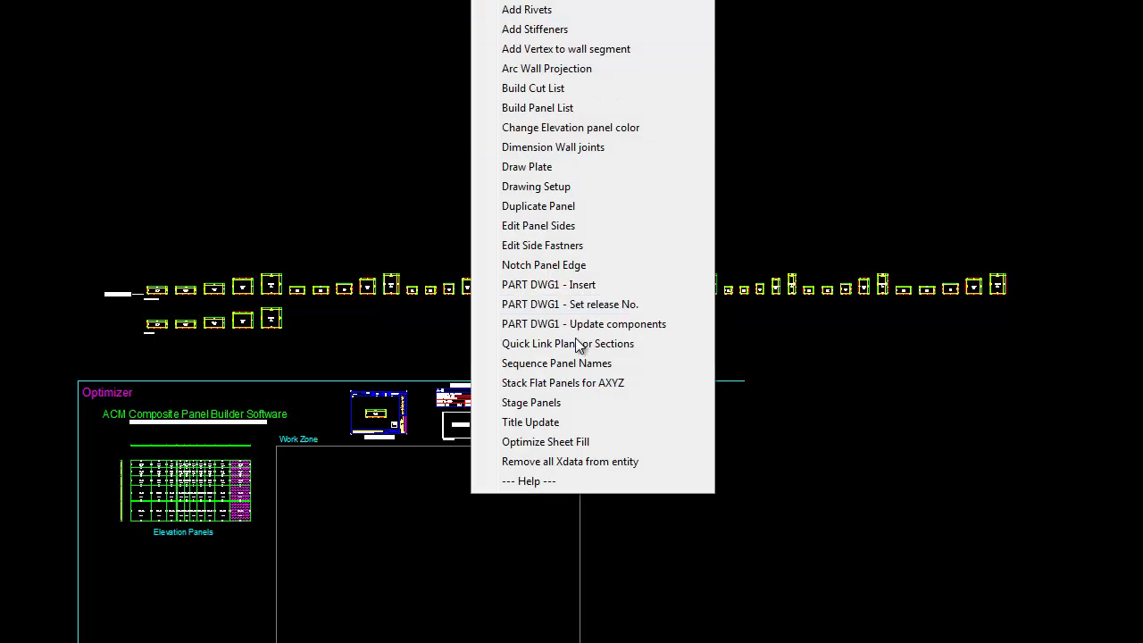
left_click(554, 444)
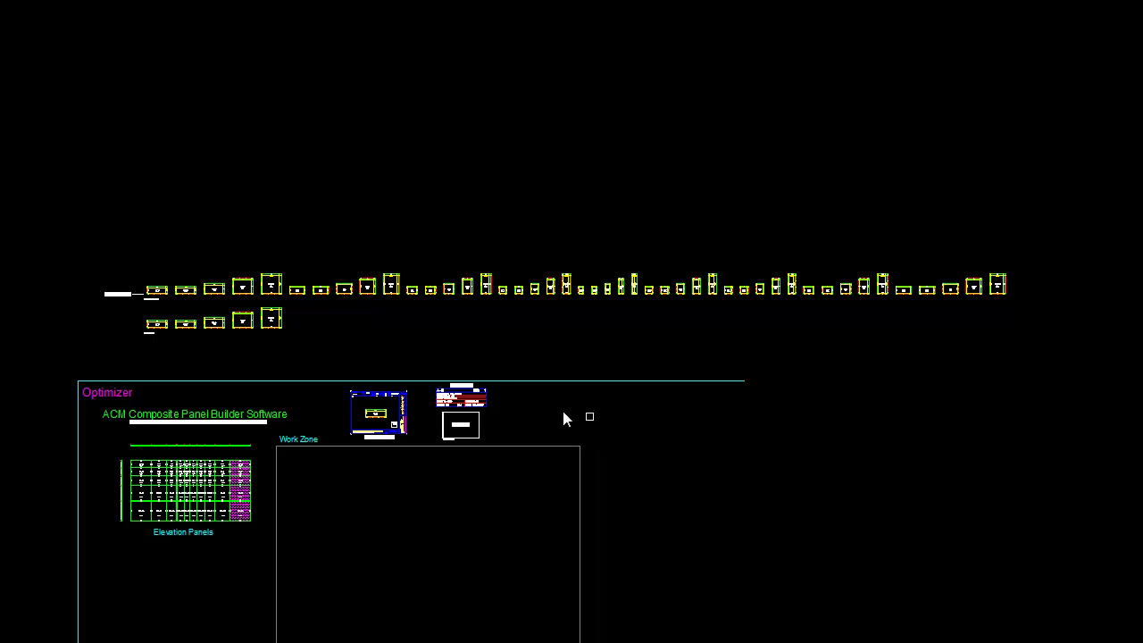
left_click(1045, 303)
left_click(113, 239)
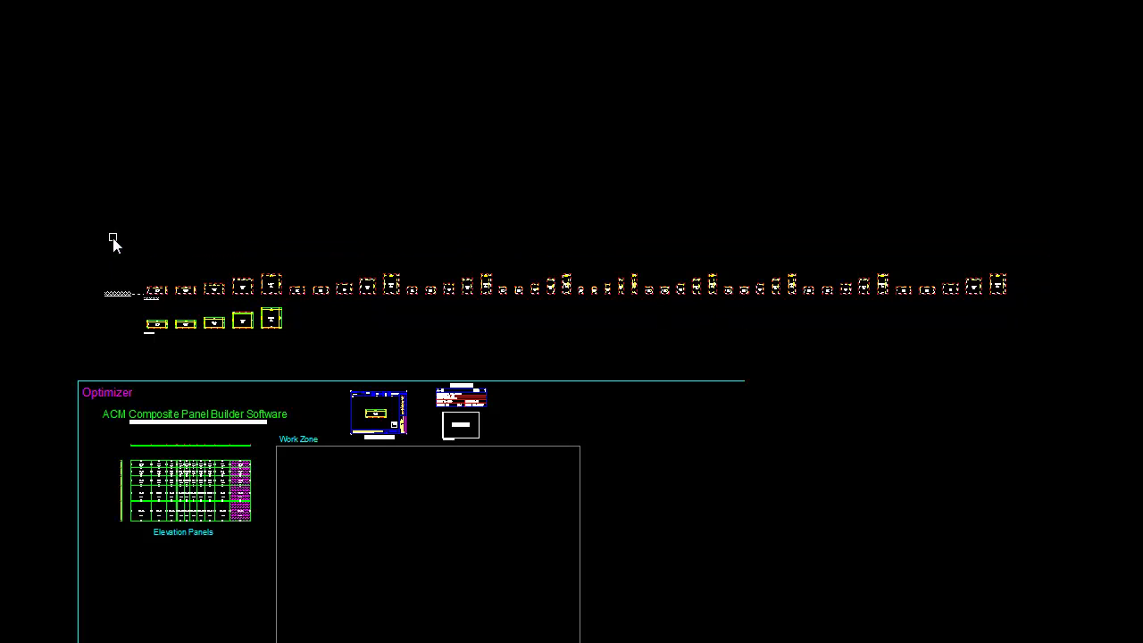
key("Return")
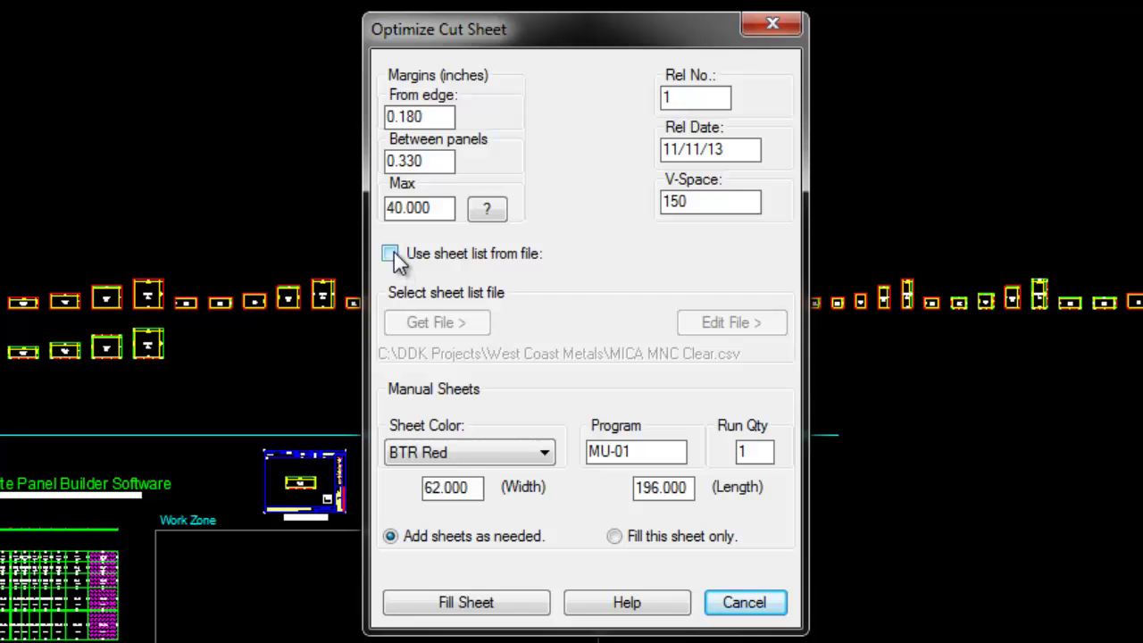
Step: Take the cut-sheet sizes from the MICA MNC Clear.csv sheet list
left_click(394, 253)
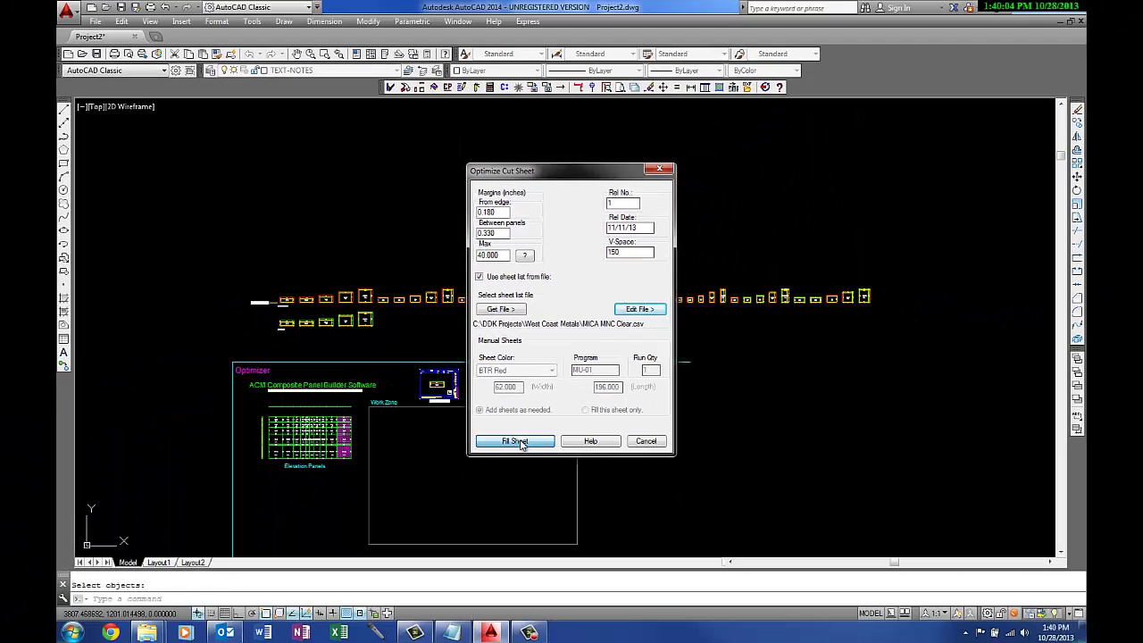
Step: Run the sheet fill to generate labelled cut sheets A-01 through A-06
left_click(509, 600)
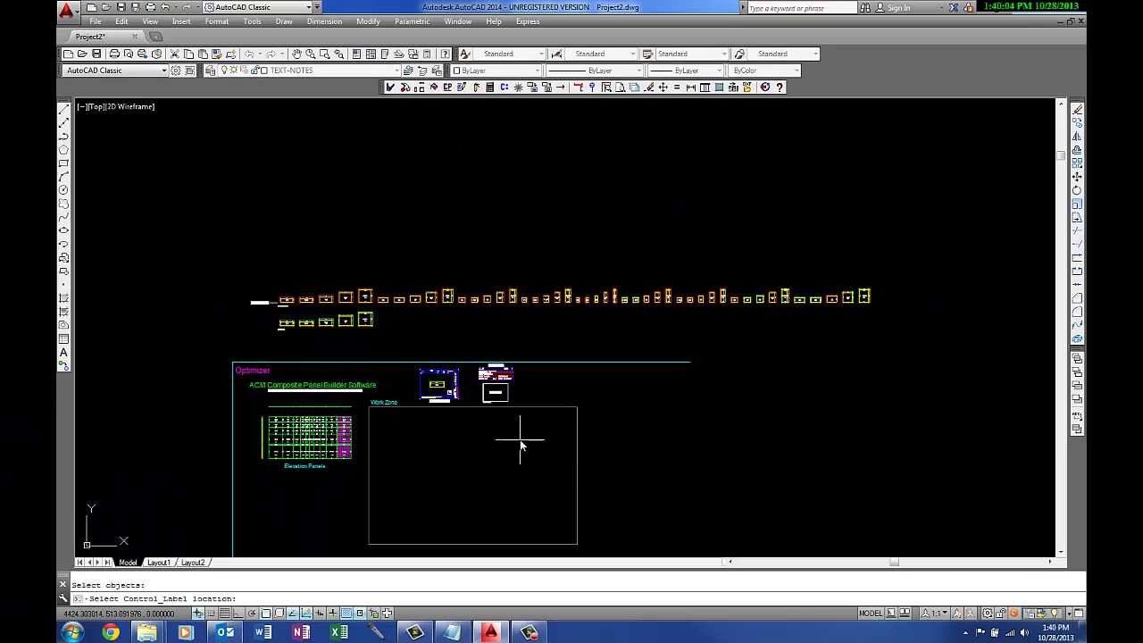
scroll(669, 402, "up", 6)
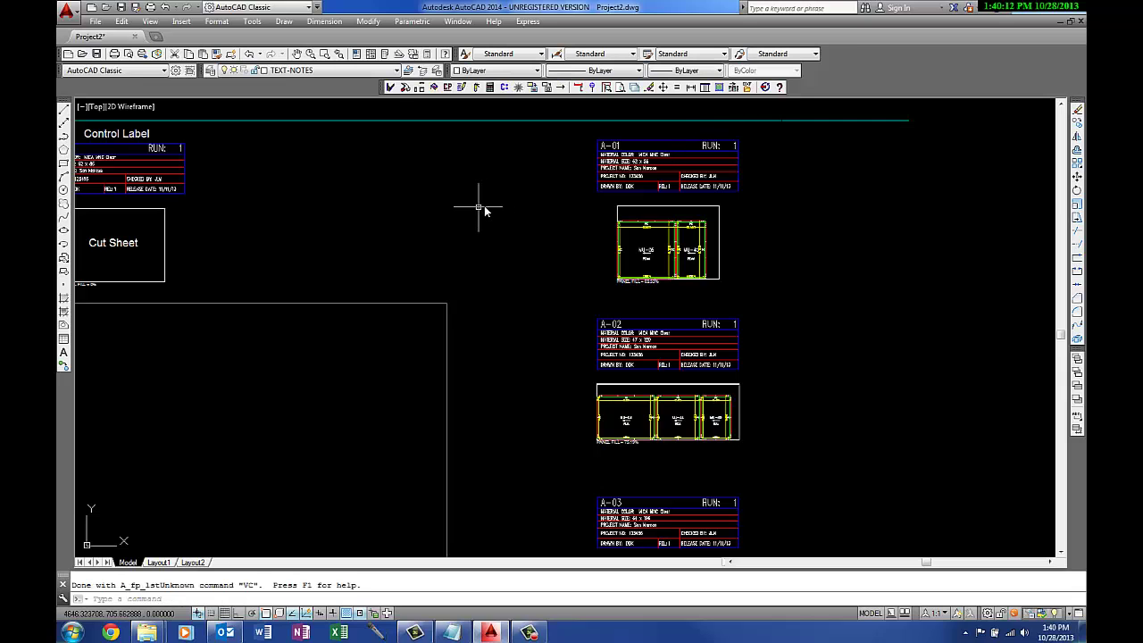
scroll(678, 184, "up", 2)
scroll(688, 185, "up", 3)
scroll(665, 186, "down", 3)
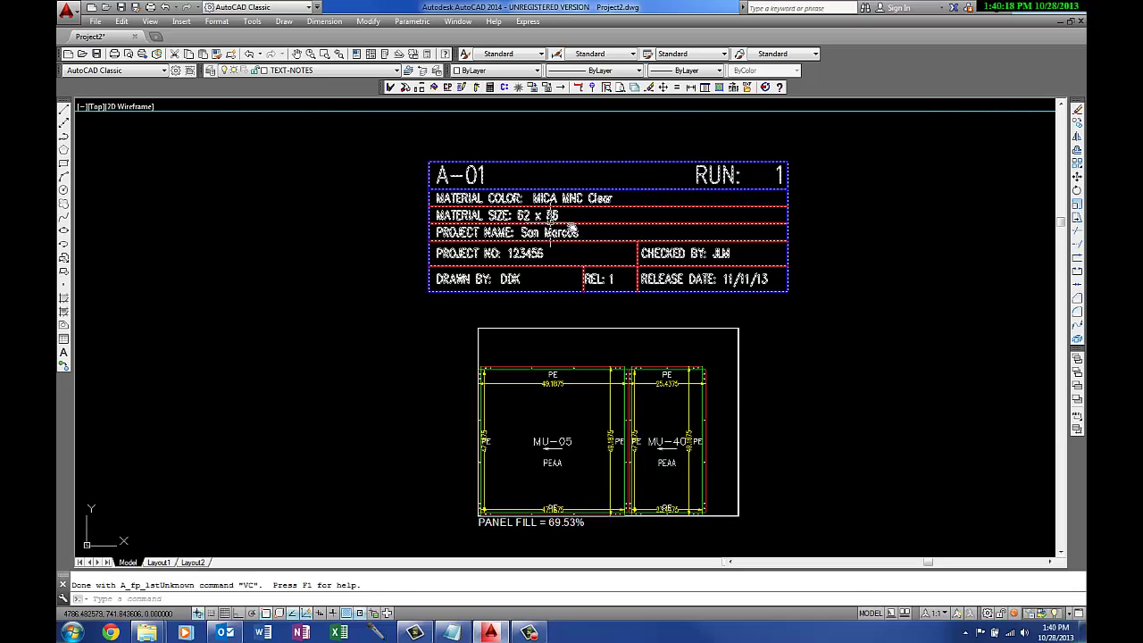
scroll(593, 233, "down", 2)
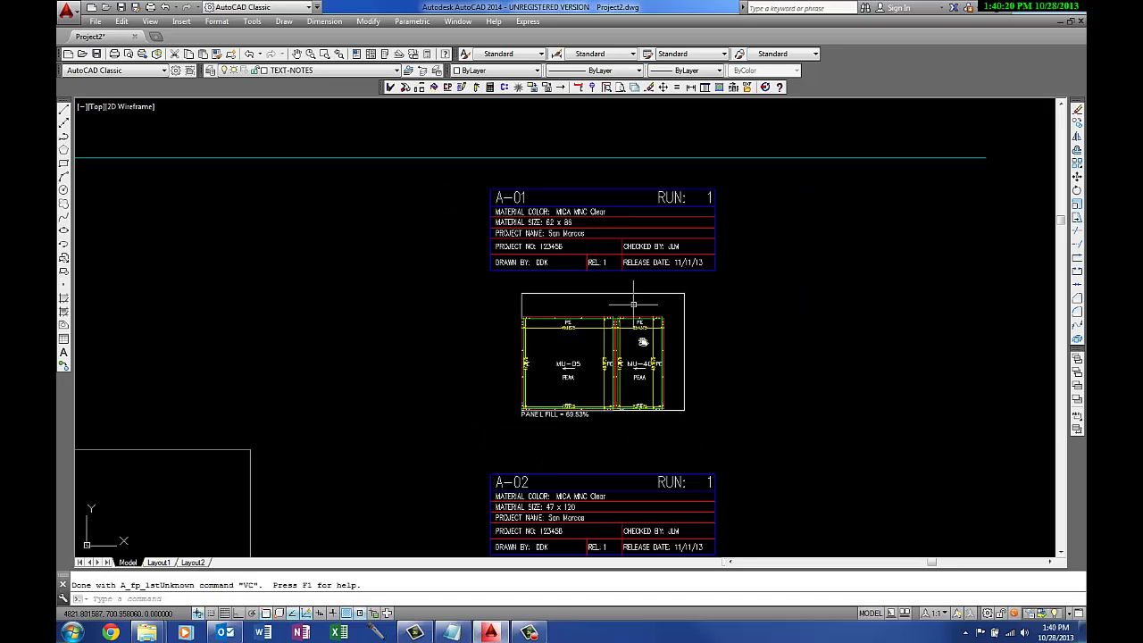
scroll(573, 426, "up", 6)
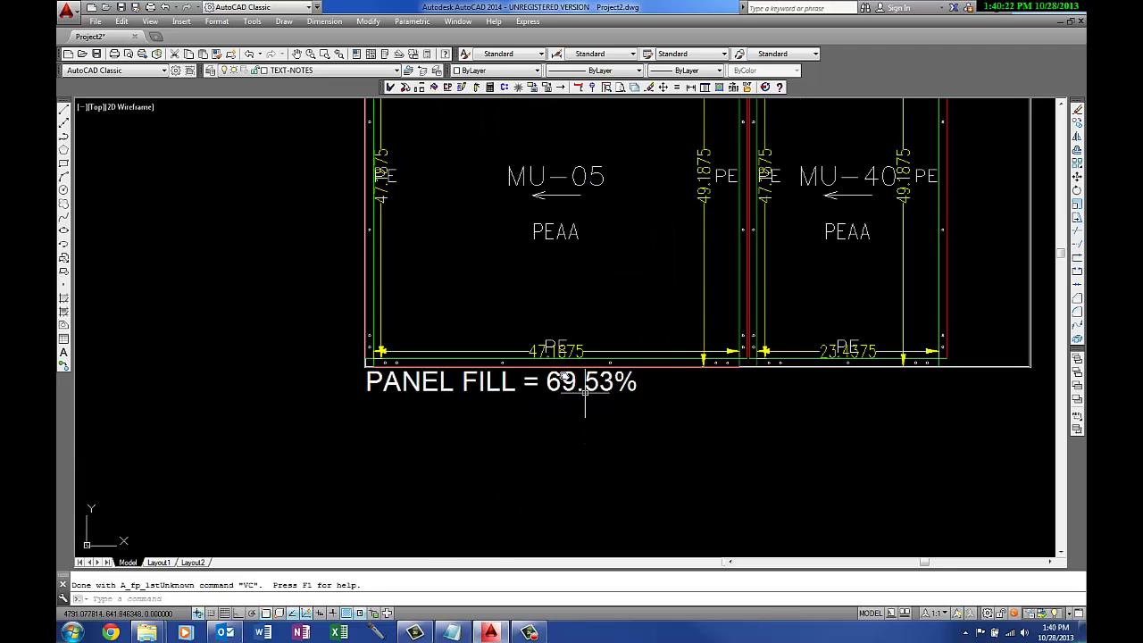
scroll(553, 375, "down", 4)
scroll(668, 420, "down", 2)
Step: Inspect sheets A-02, A-03 (77.79% fill) and A-04 with their nested panels
middle_click_drag(668, 419, 606, 195)
scroll(528, 339, "up", 4)
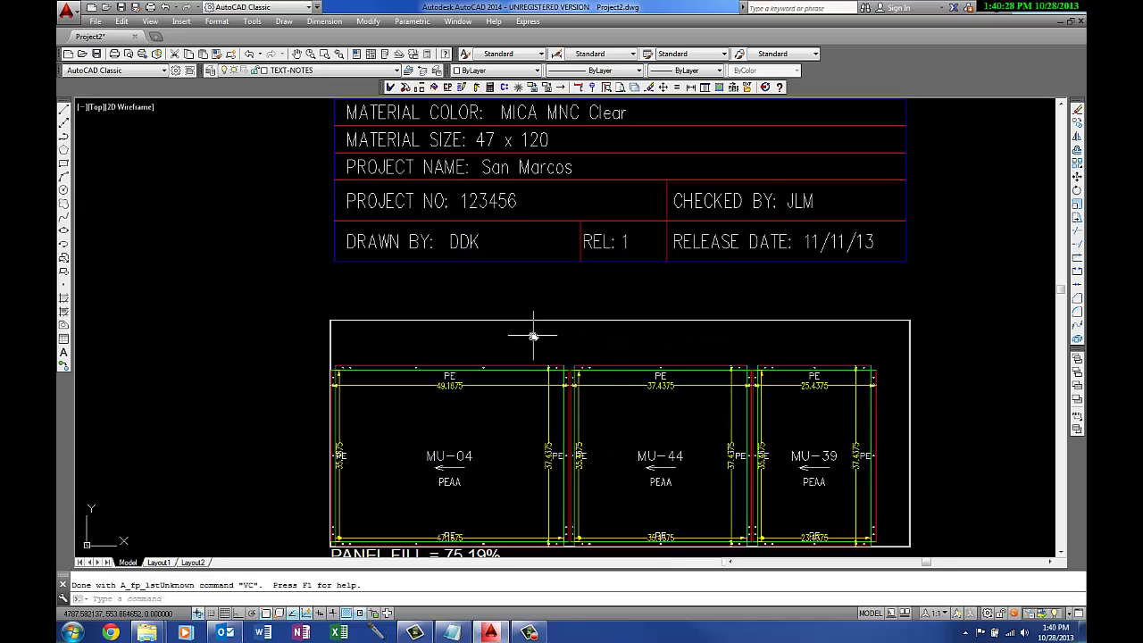
scroll(533, 336, "down", 2)
scroll(640, 304, "down", 2)
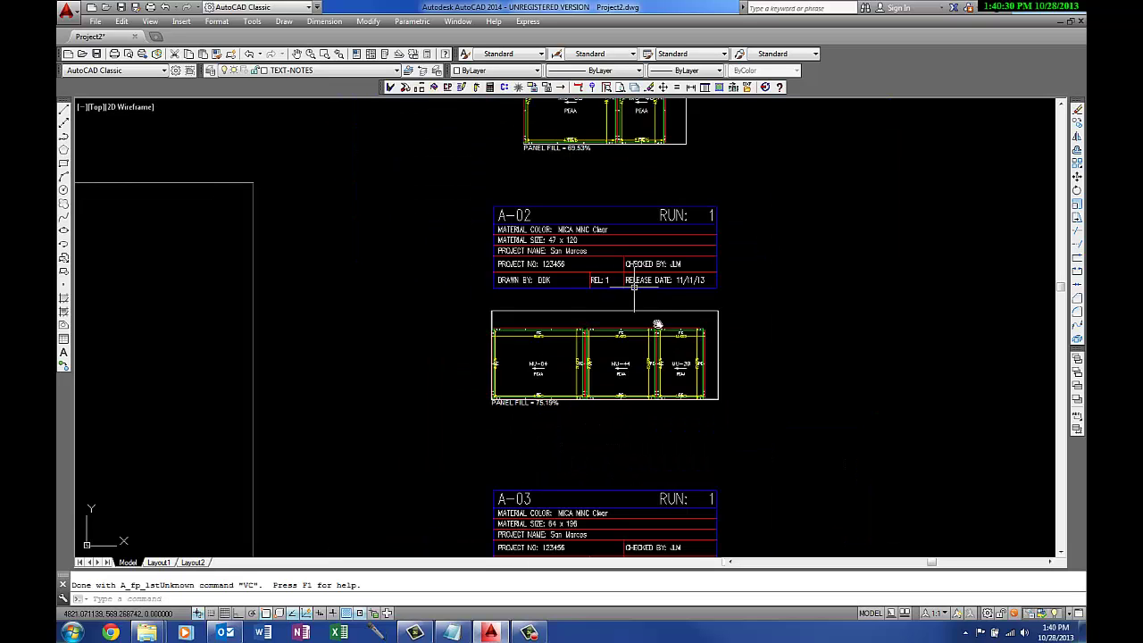
middle_click_drag(713, 406, 702, 178)
middle_click_drag(825, 321, 849, 311)
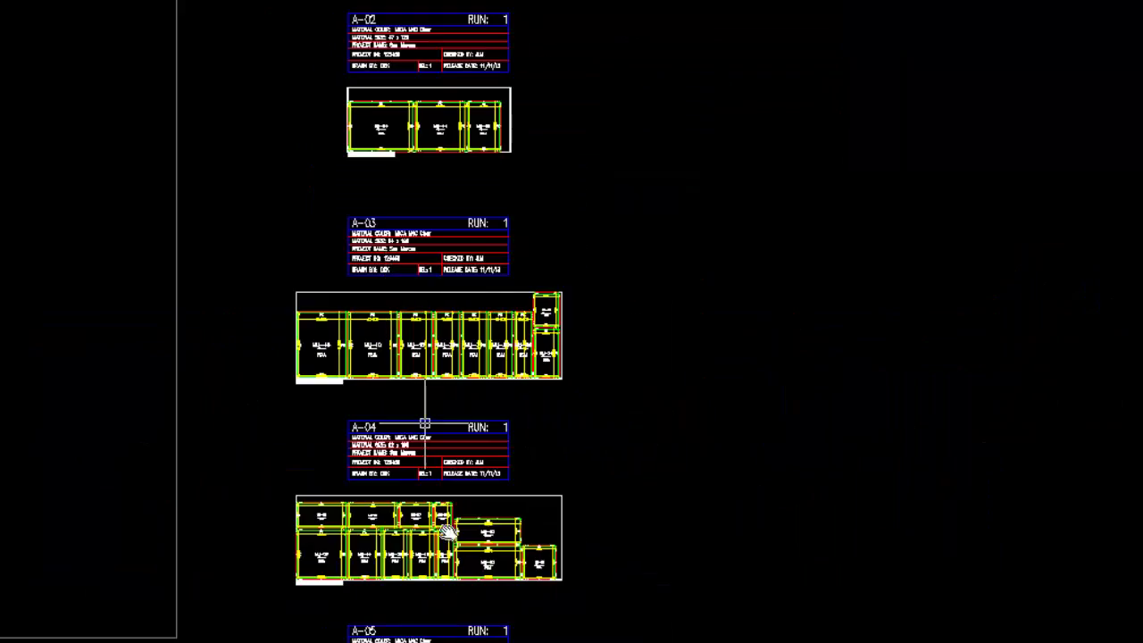
middle_click_drag(466, 587, 595, 530)
scroll(595, 509, "up", 6)
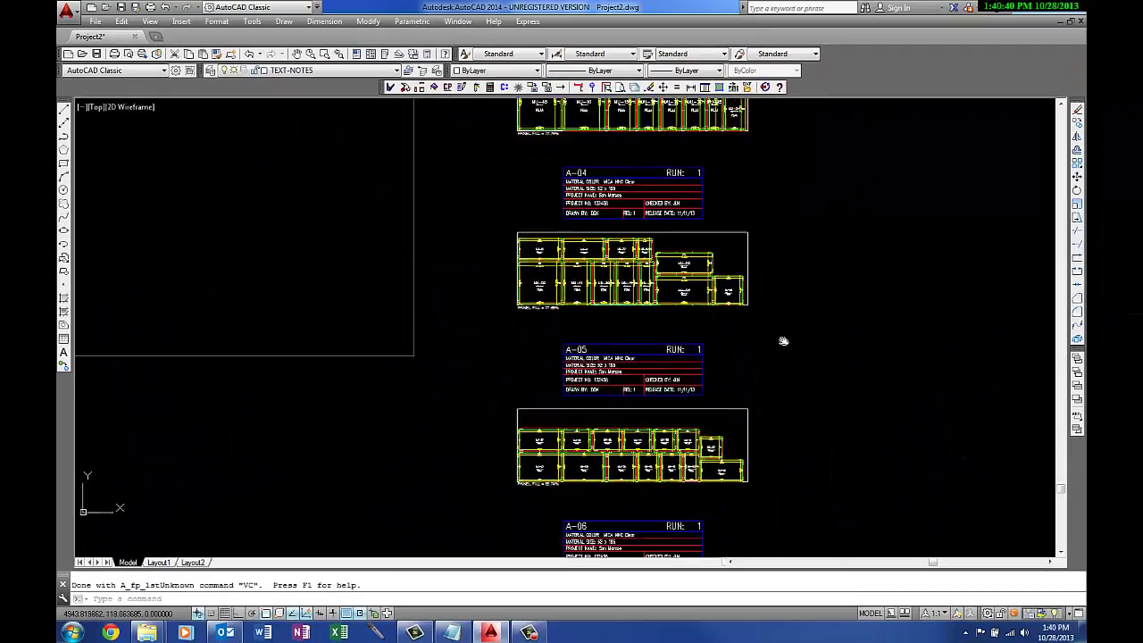
middle_click_drag(781, 339, 781, 220)
mouse_move(645, 391)
middle_mouse_down()
mouse_move(605, 496)
mouse_move(641, 391)
middle_mouse_up()
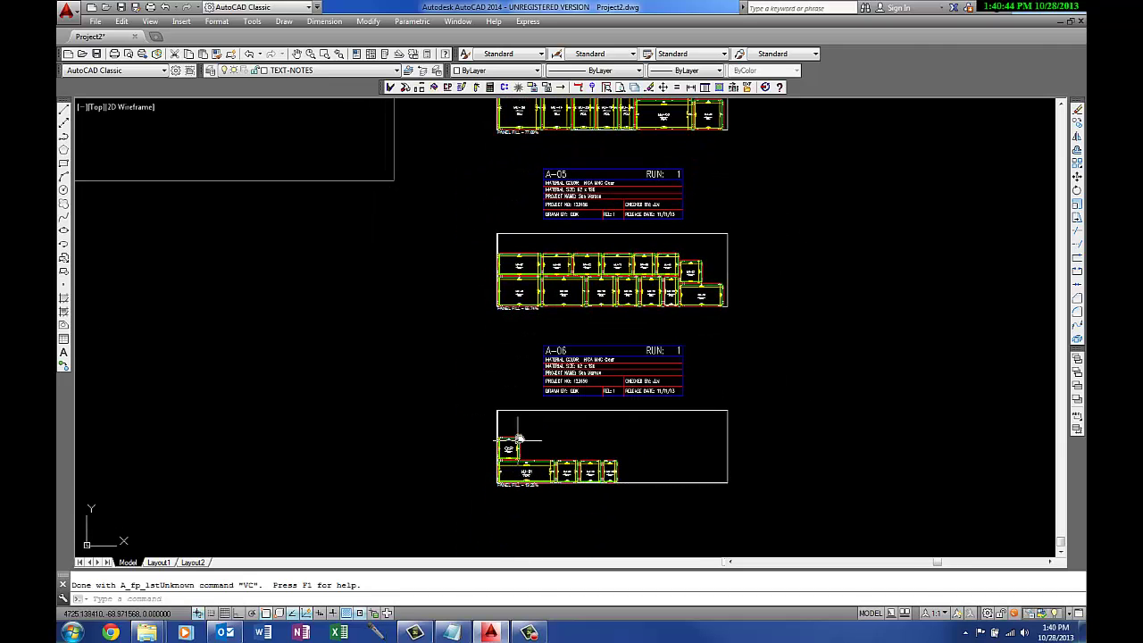
scroll(523, 435, "down", 2)
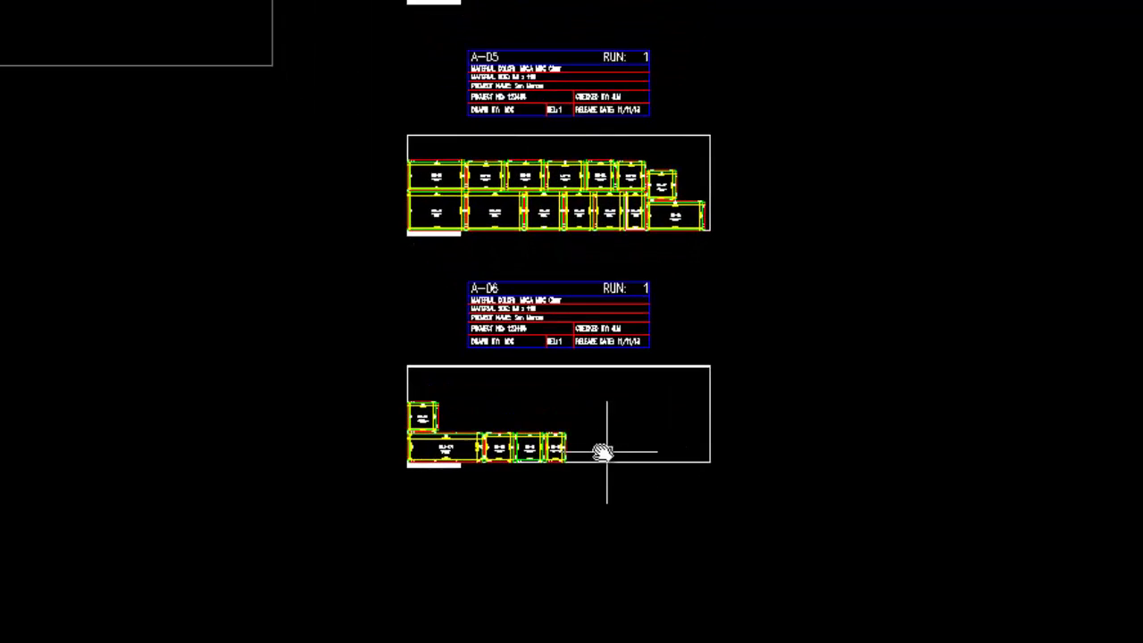
middle_click_drag(604, 447, 548, 479)
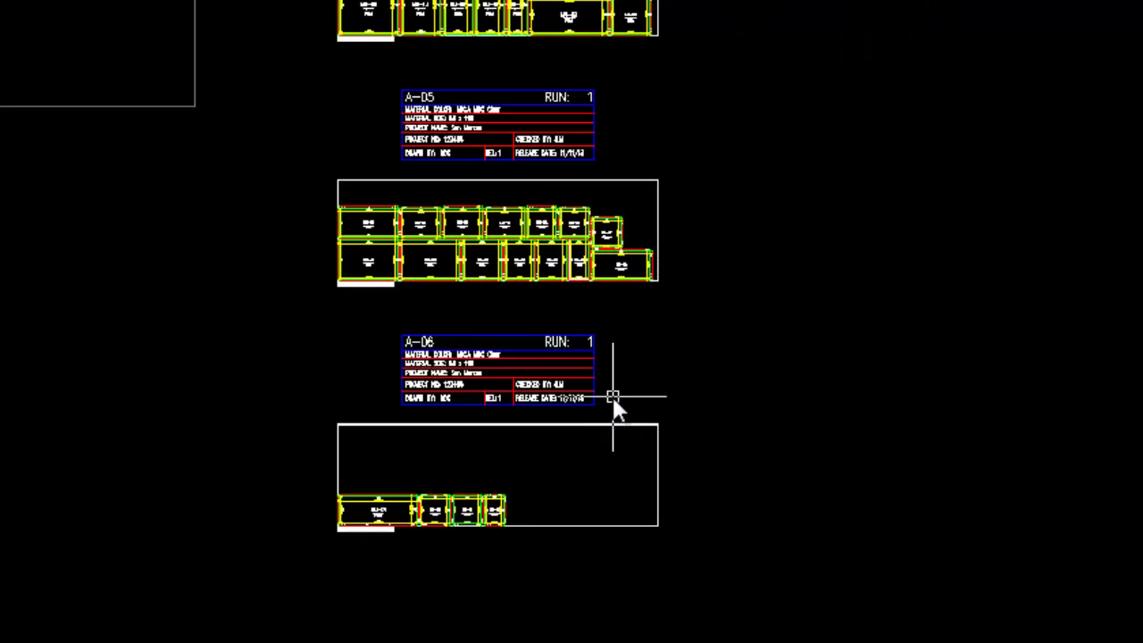
Step: Stack a panel top-left above MU-21 on sheet A-05
right_click(777, 286)
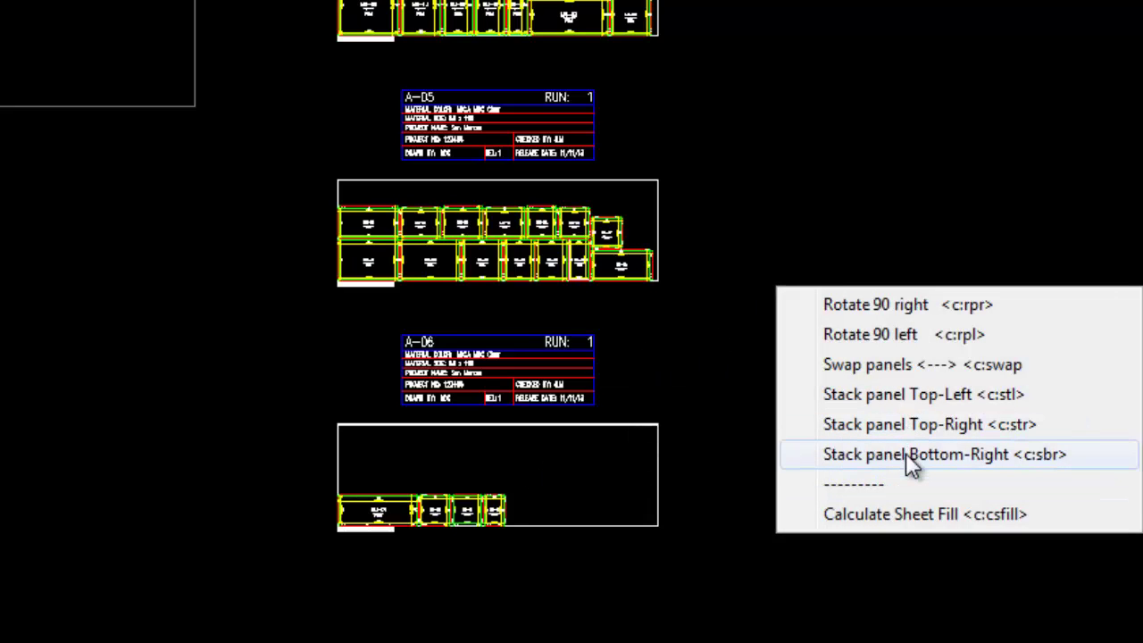
left_click(915, 394)
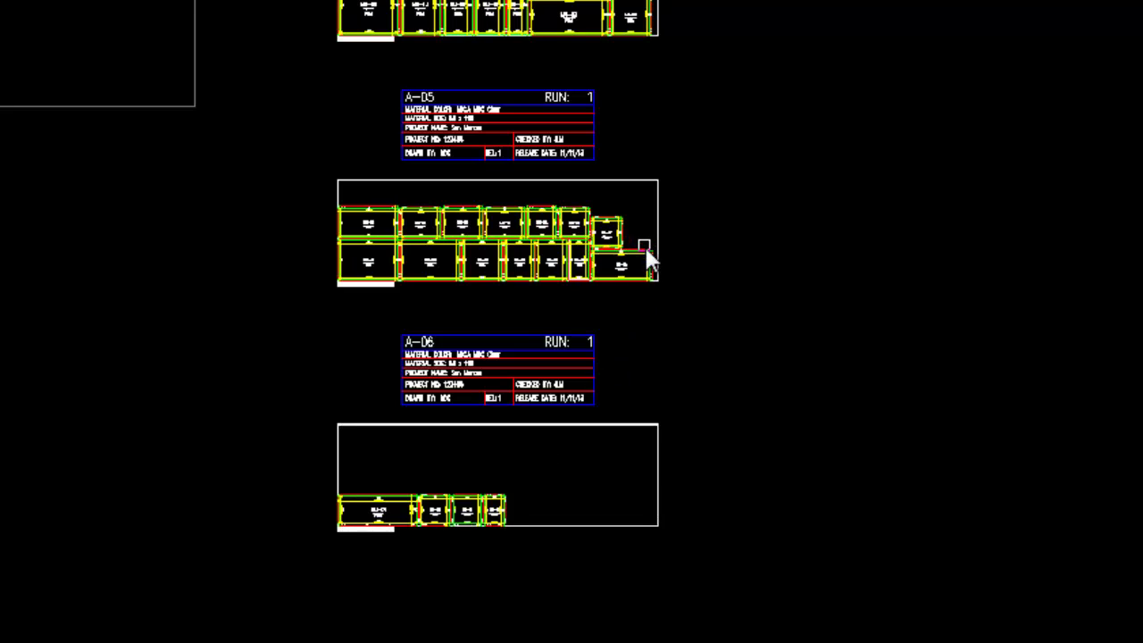
left_click(624, 225)
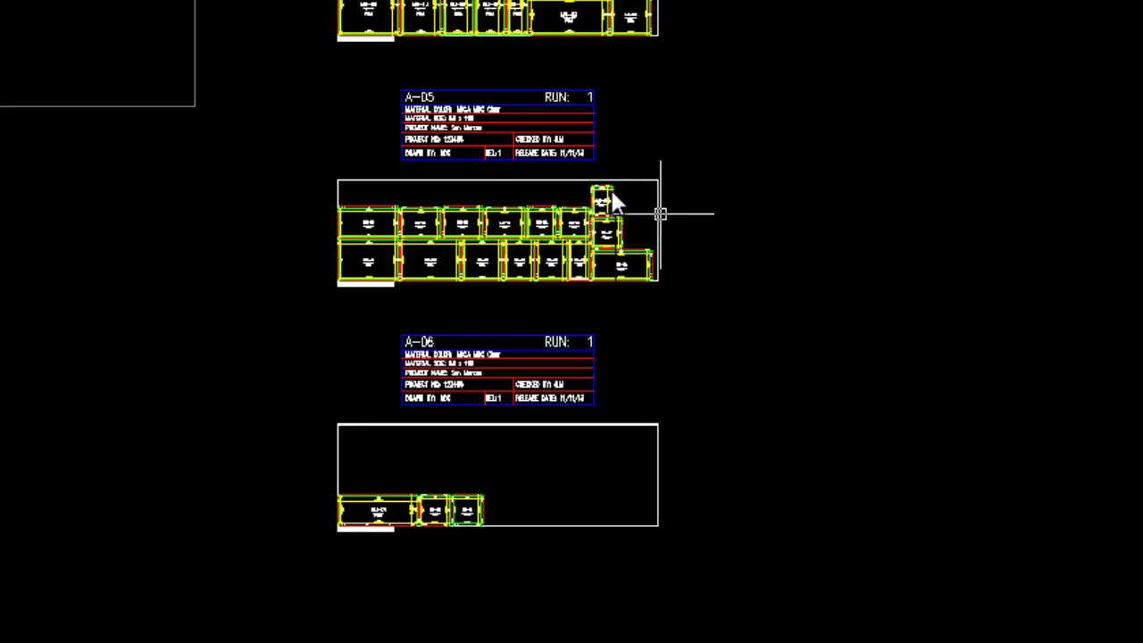
scroll(643, 205, "up", 6)
scroll(685, 208, "down", 6)
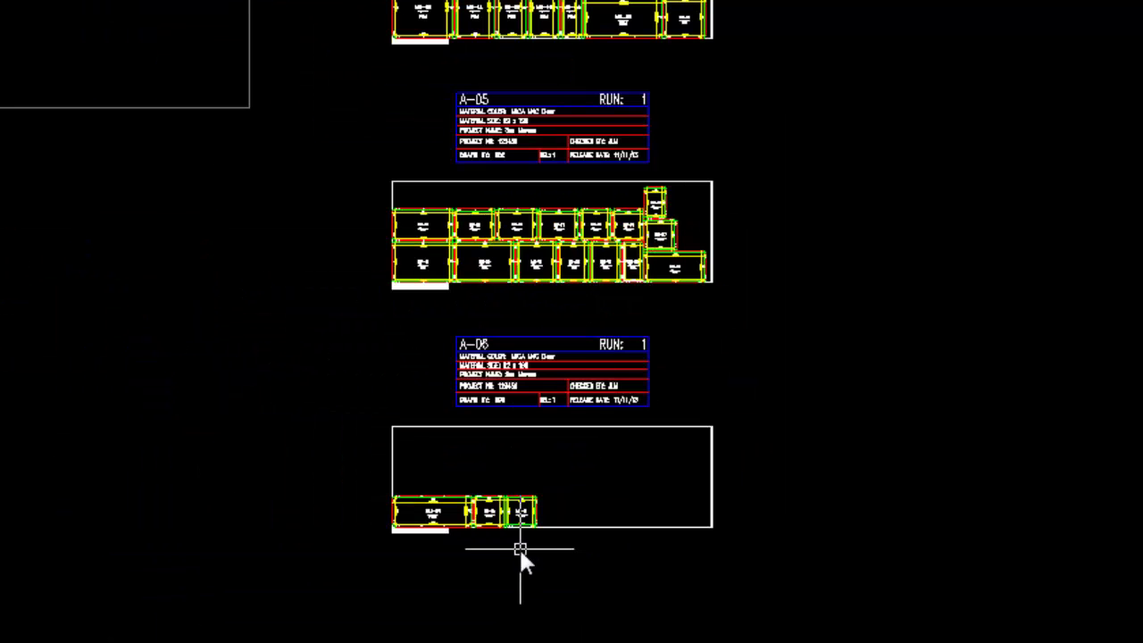
middle_click_drag(581, 457, 514, 524)
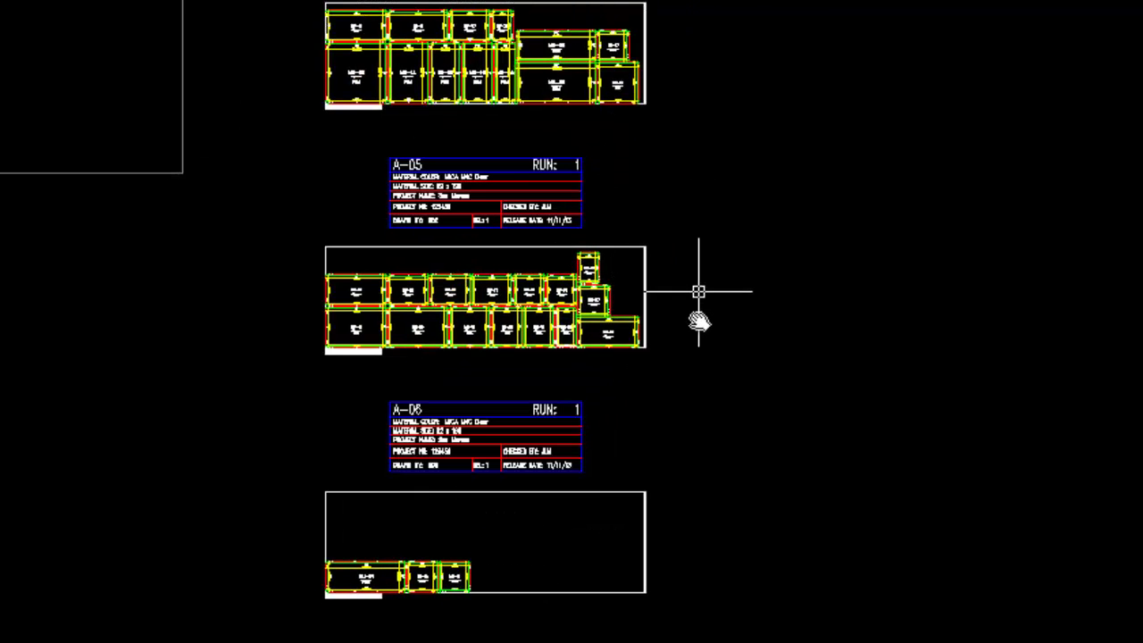
scroll(397, 607, "up", 4)
Step: On sheet A-06, stack MU-18 on top of MU-01 and MU-24 beside it
right_click(502, 581)
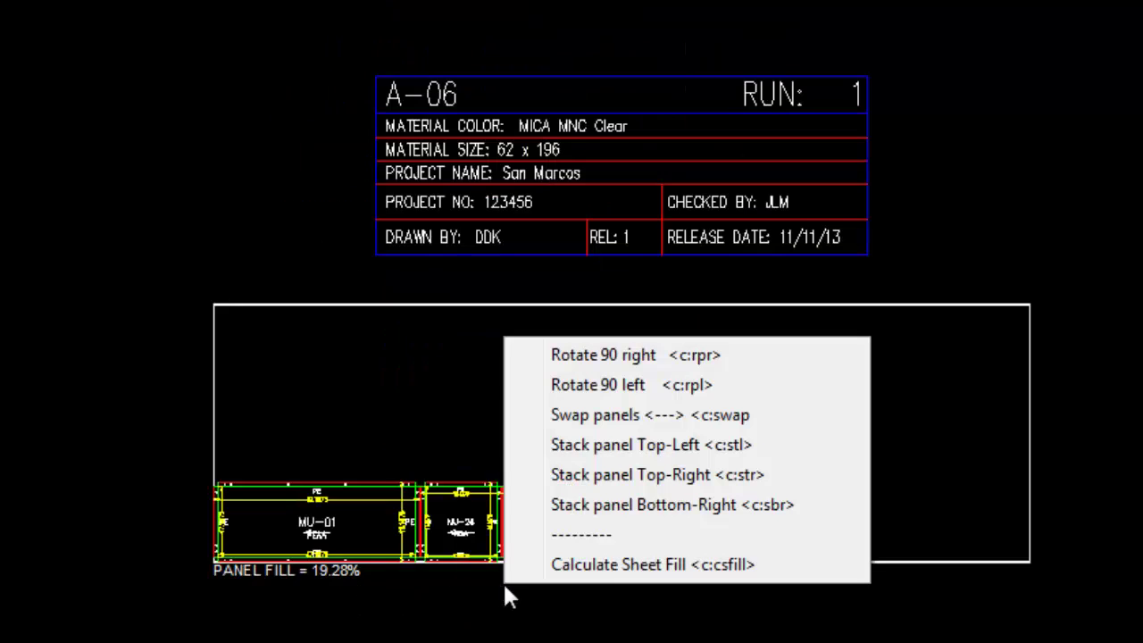
left_click(618, 442)
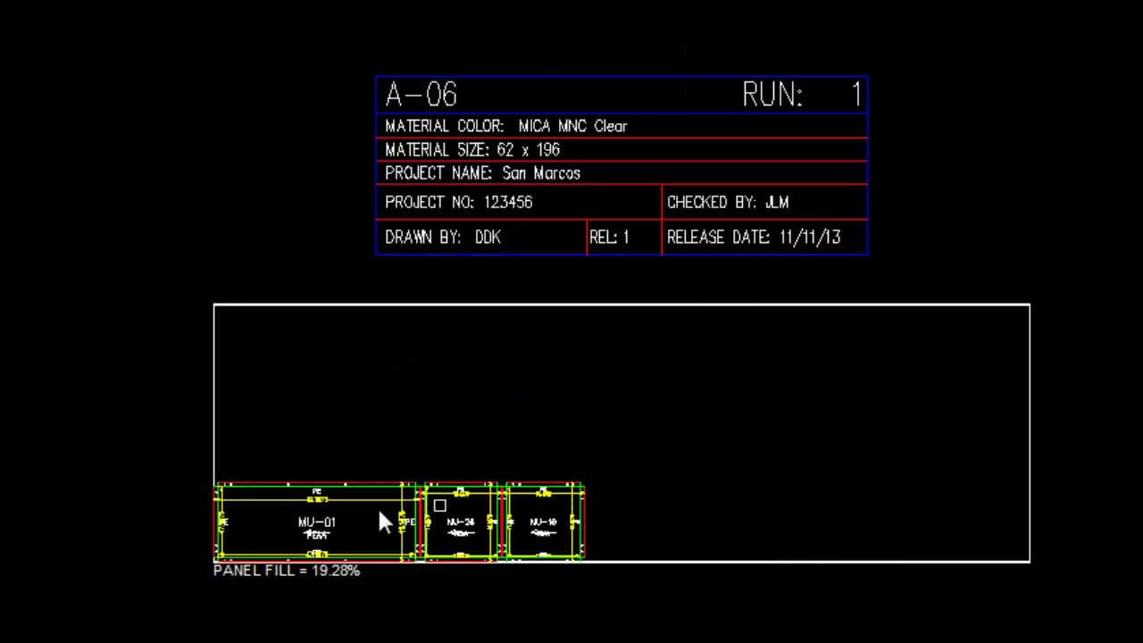
left_click(342, 476)
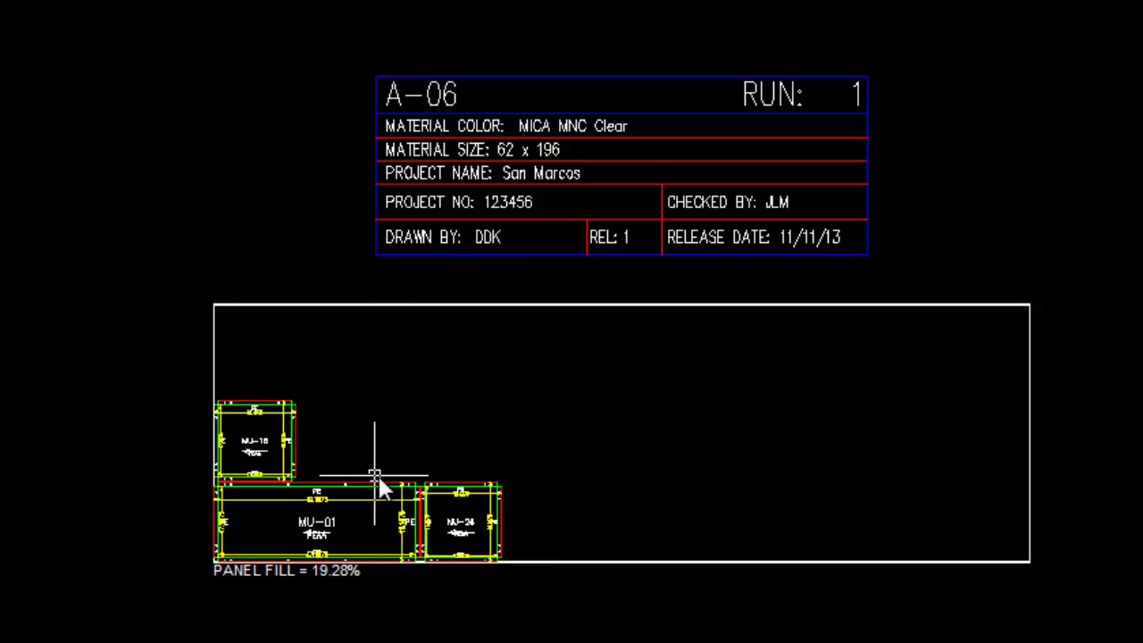
right_click(583, 447)
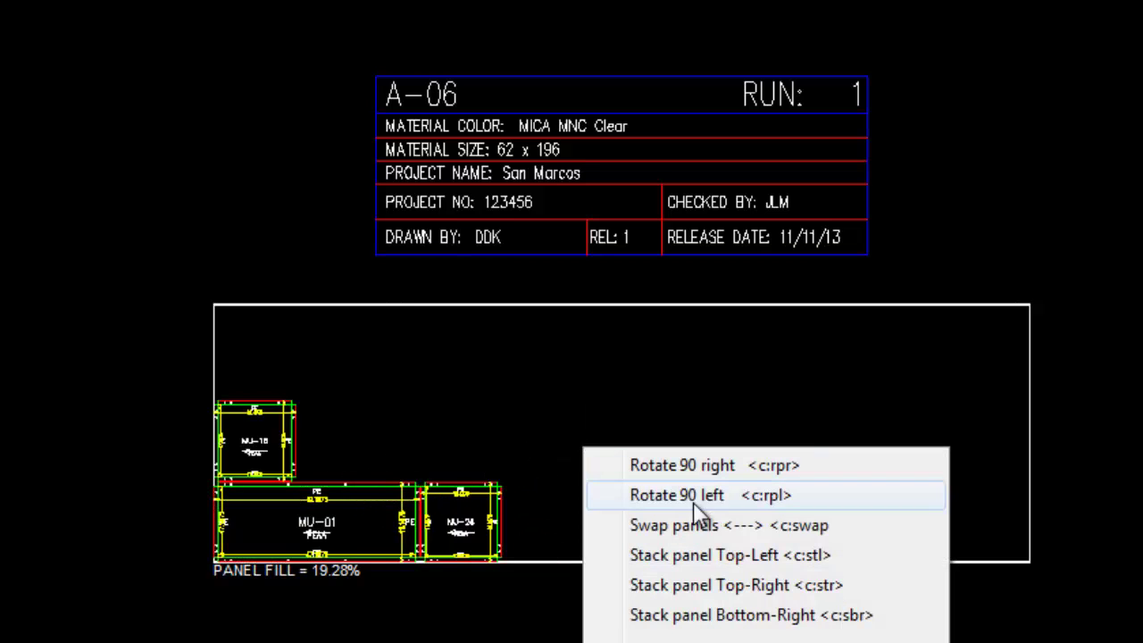
left_click(737, 616)
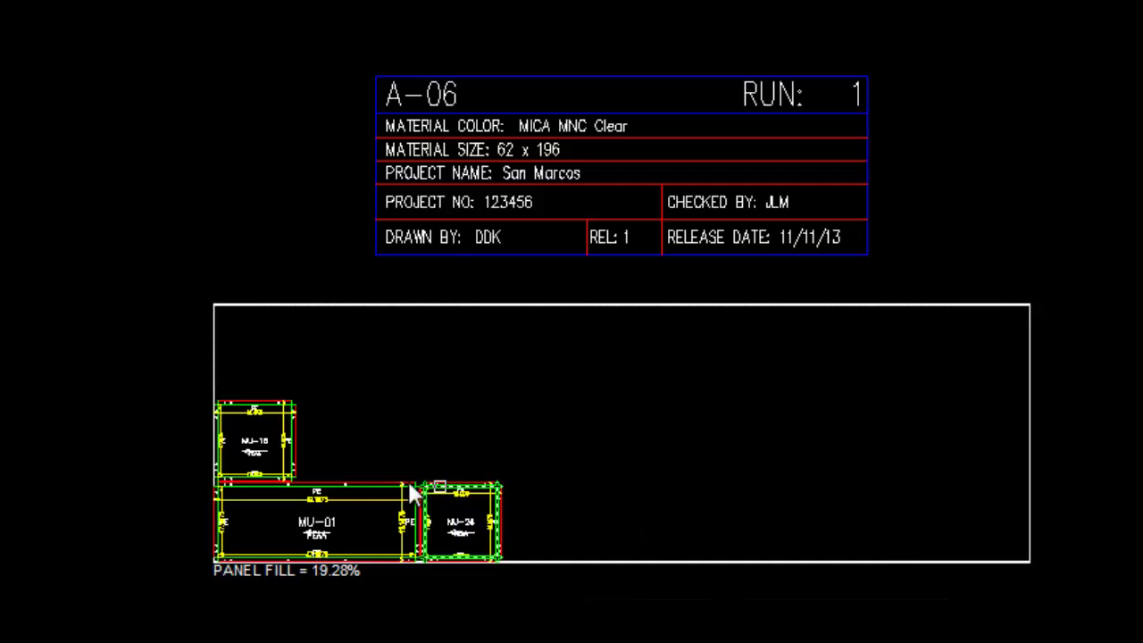
left_click(290, 449)
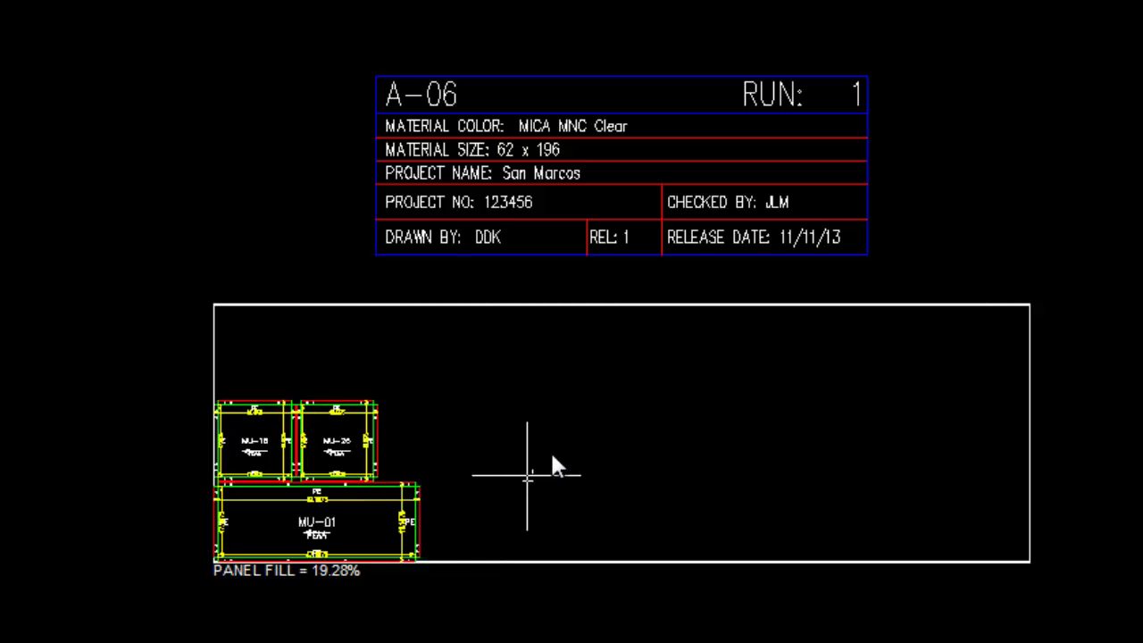
Step: Set the Flat Panel Program Export output to PDF, review plot settings, and select sheet A-04
scroll(616, 402, "down", 6)
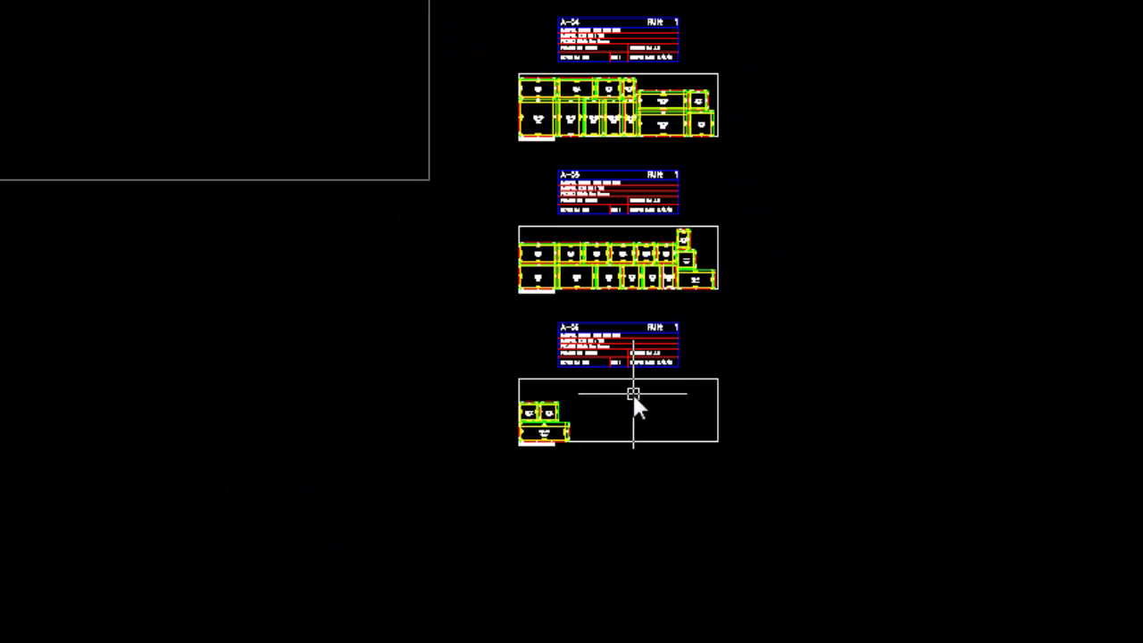
mouse_move(633, 392)
middle_mouse_down()
mouse_move(715, 238)
mouse_move(674, 318)
middle_mouse_up()
scroll(420, 338, "up", 4)
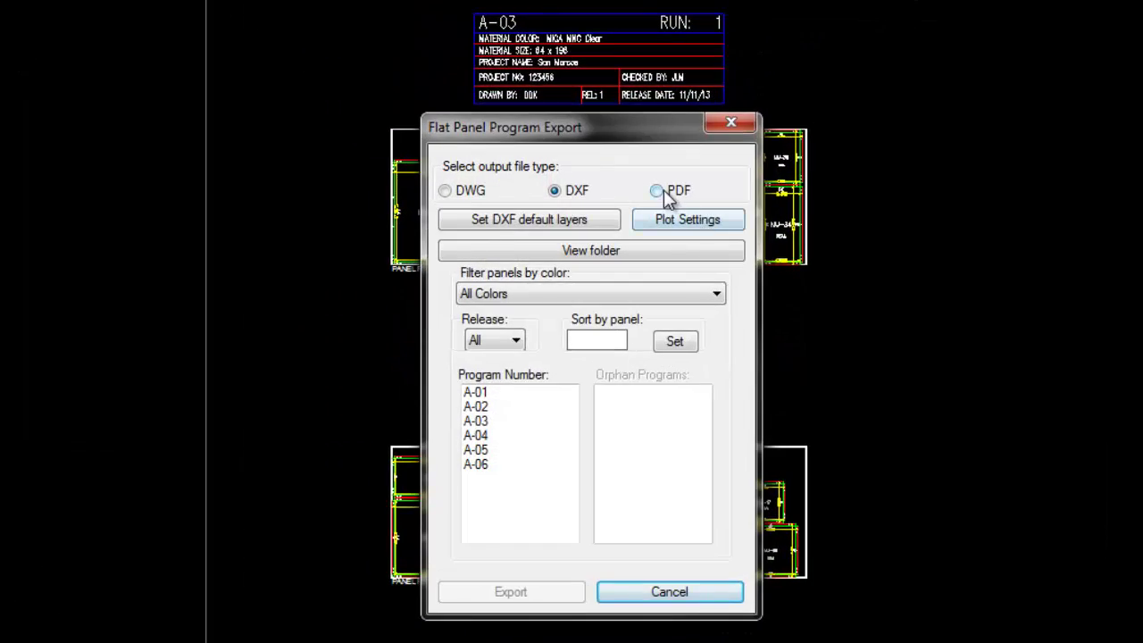
left_click(664, 192)
left_click(702, 224)
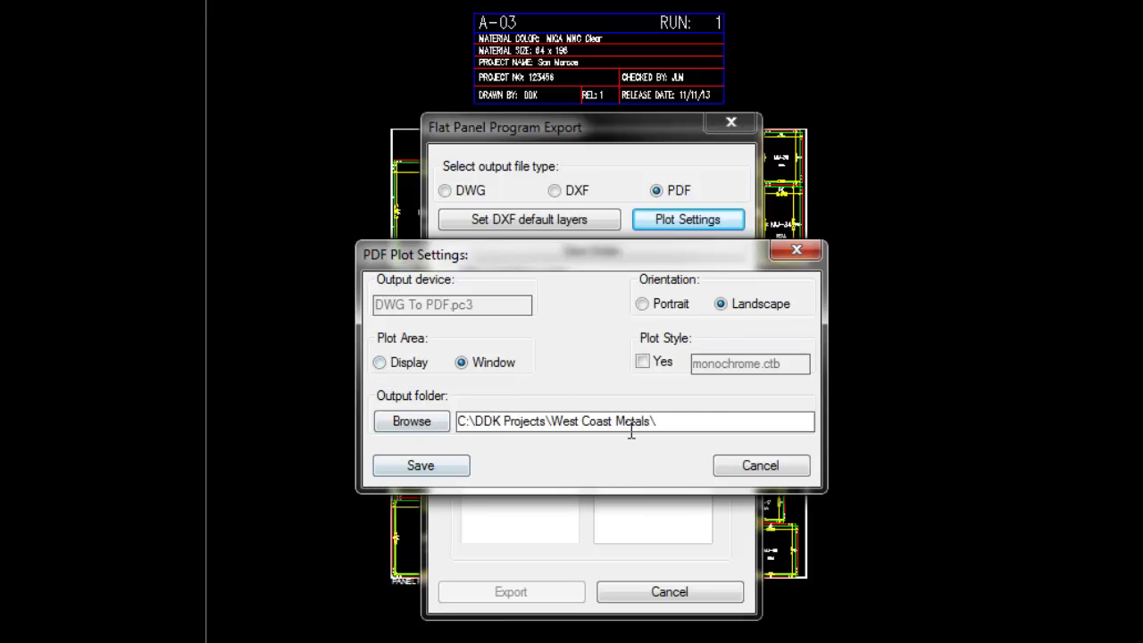
left_click(424, 464)
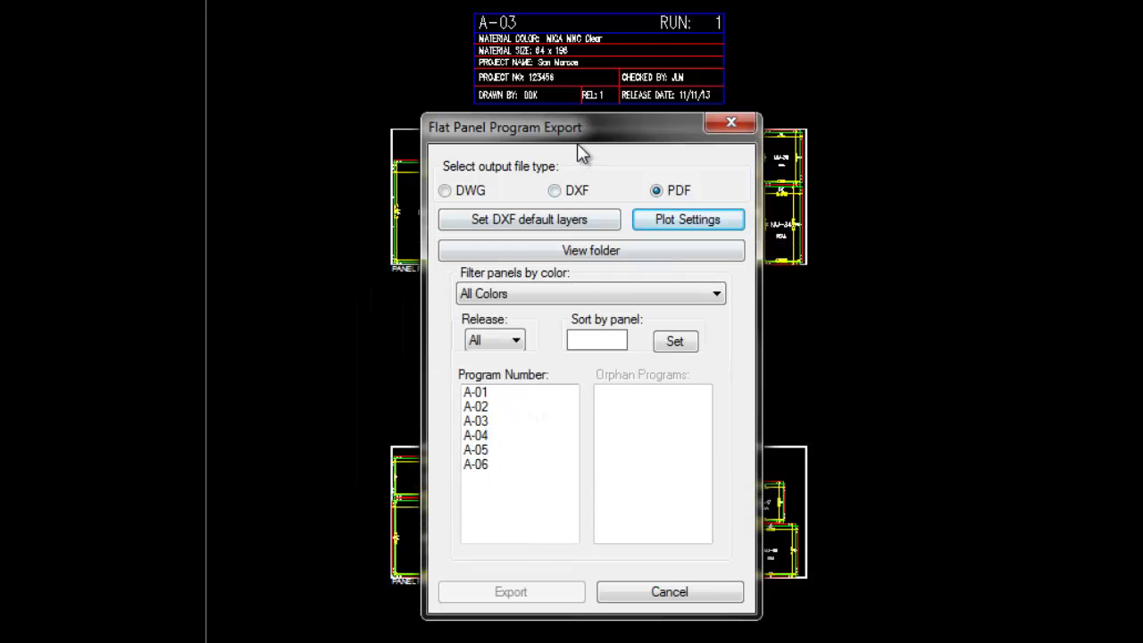
left_click_drag(577, 143, 934, 143)
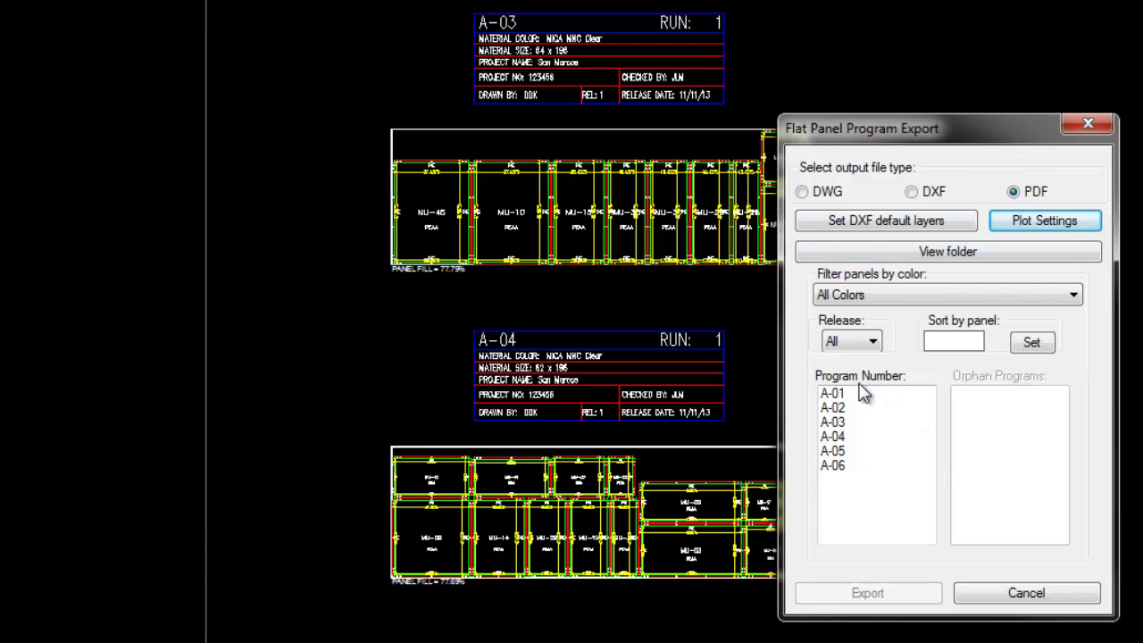
left_click(837, 437)
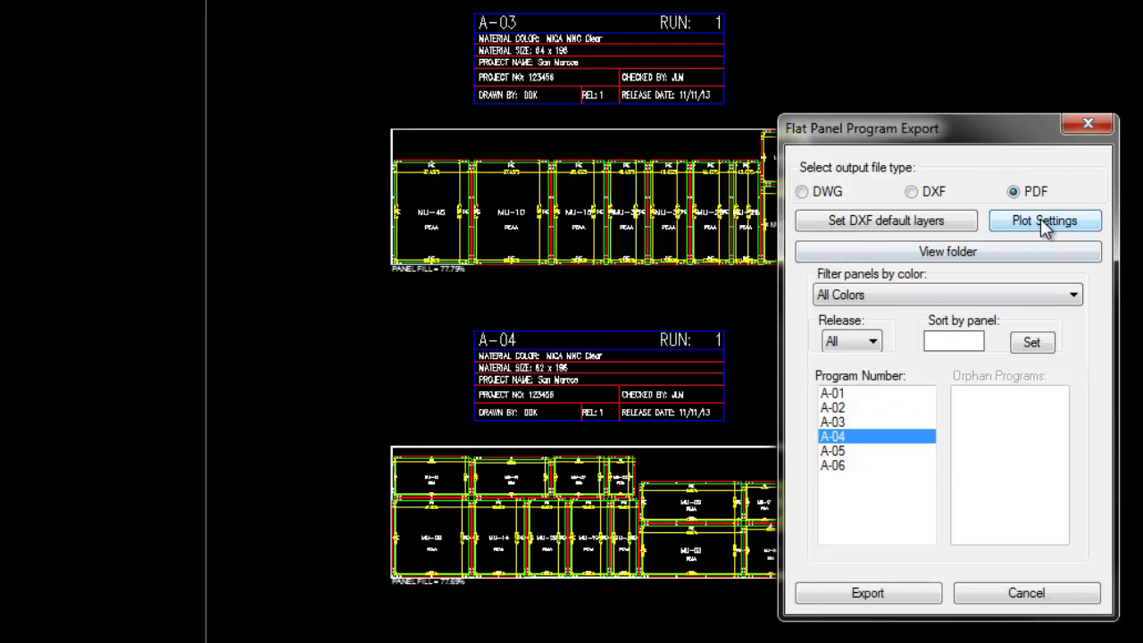
Step: Export sheet A-04 to A-04.pdf, review it in Adobe Reader, and close it
left_click(869, 595)
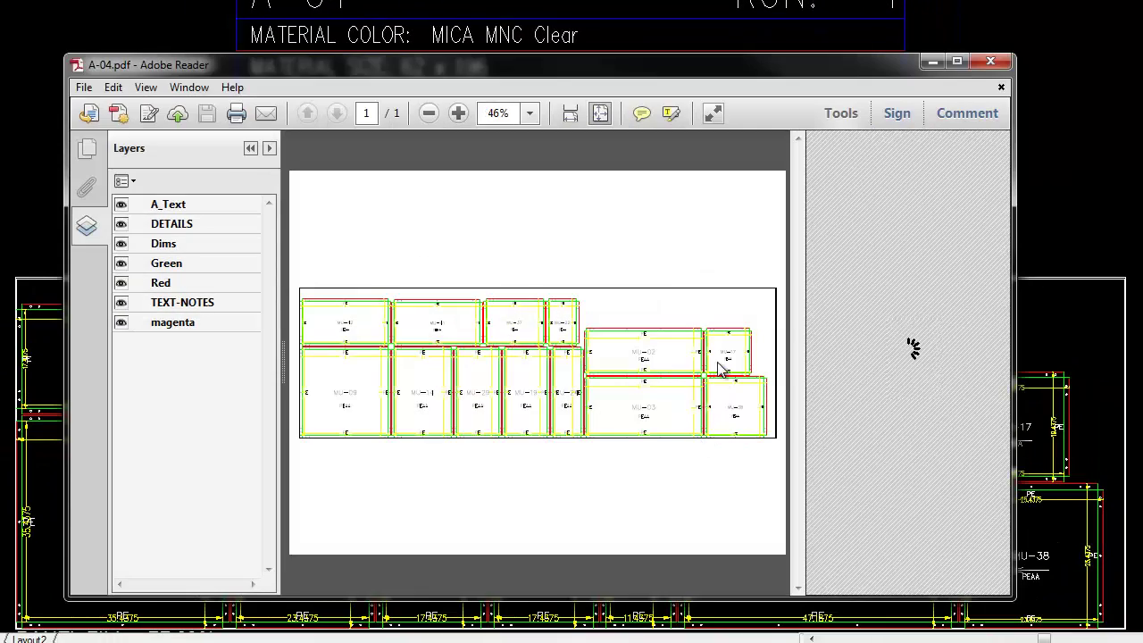
left_click(990, 61)
left_click(705, 315)
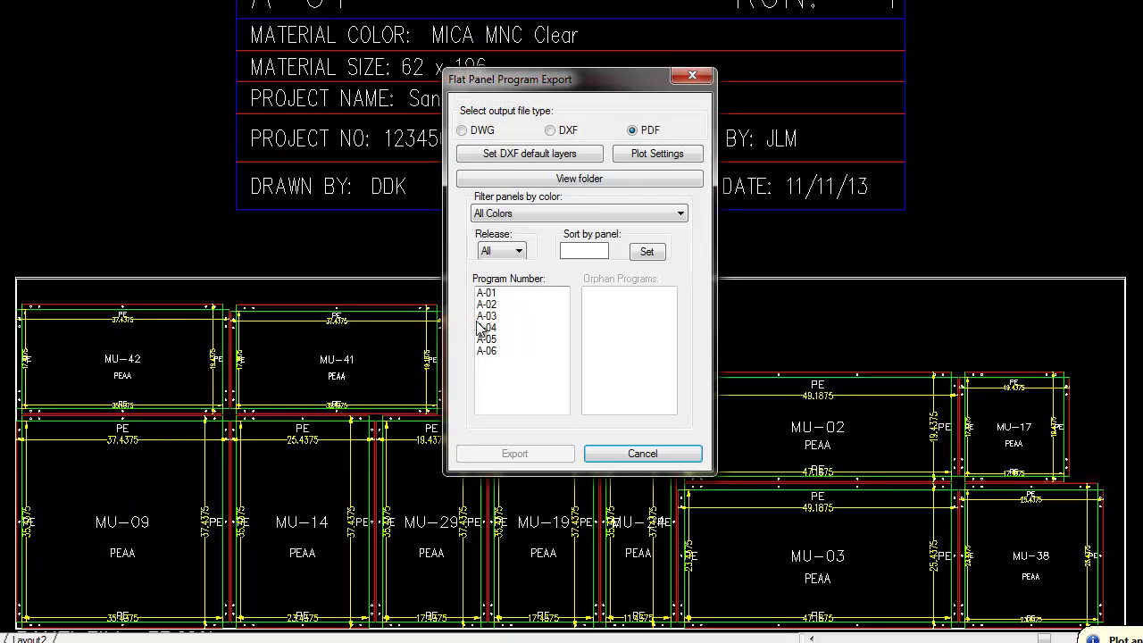
Step: Reselect sheet A-04, save the PDF plot settings, and export A-04.pdf again
left_click(487, 327)
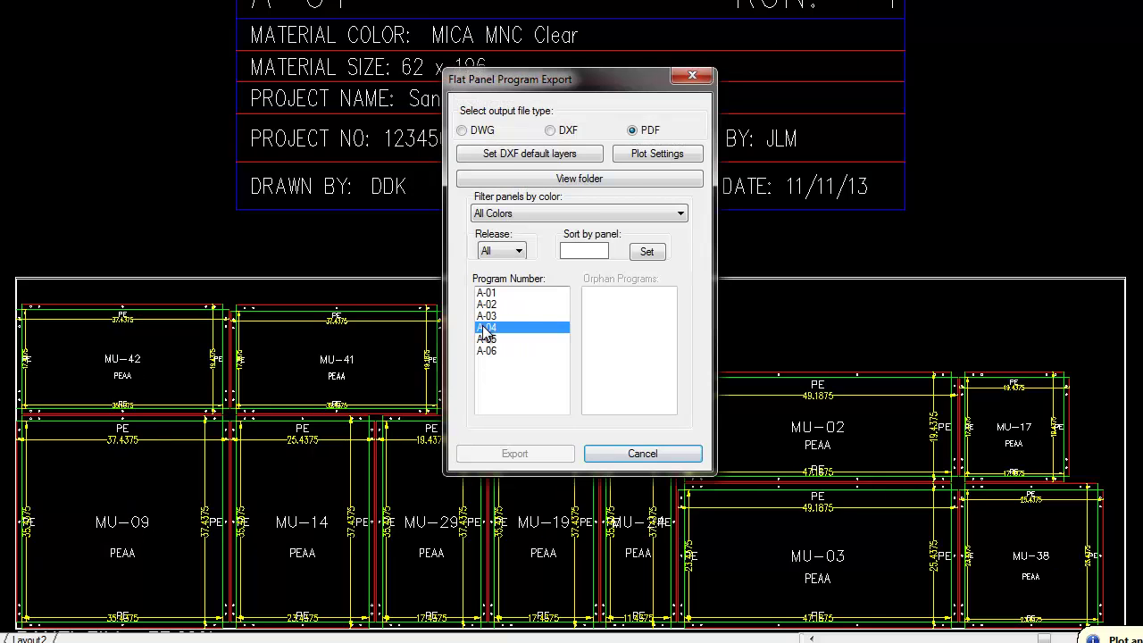
left_click(649, 157)
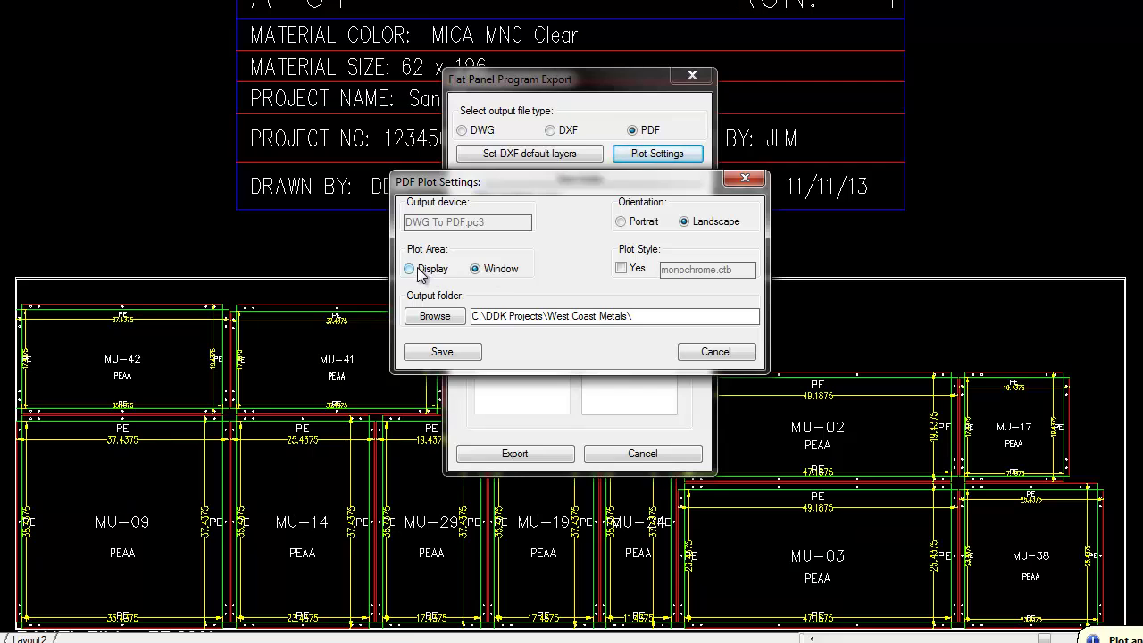
left_click(442, 351)
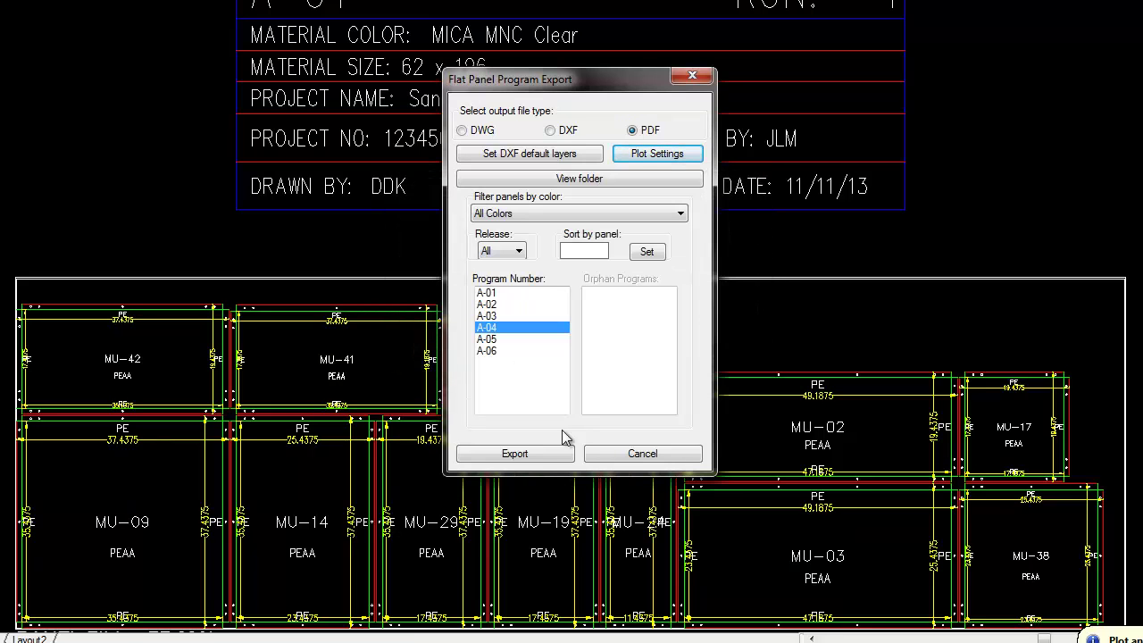
left_click(538, 455)
left_click(699, 314)
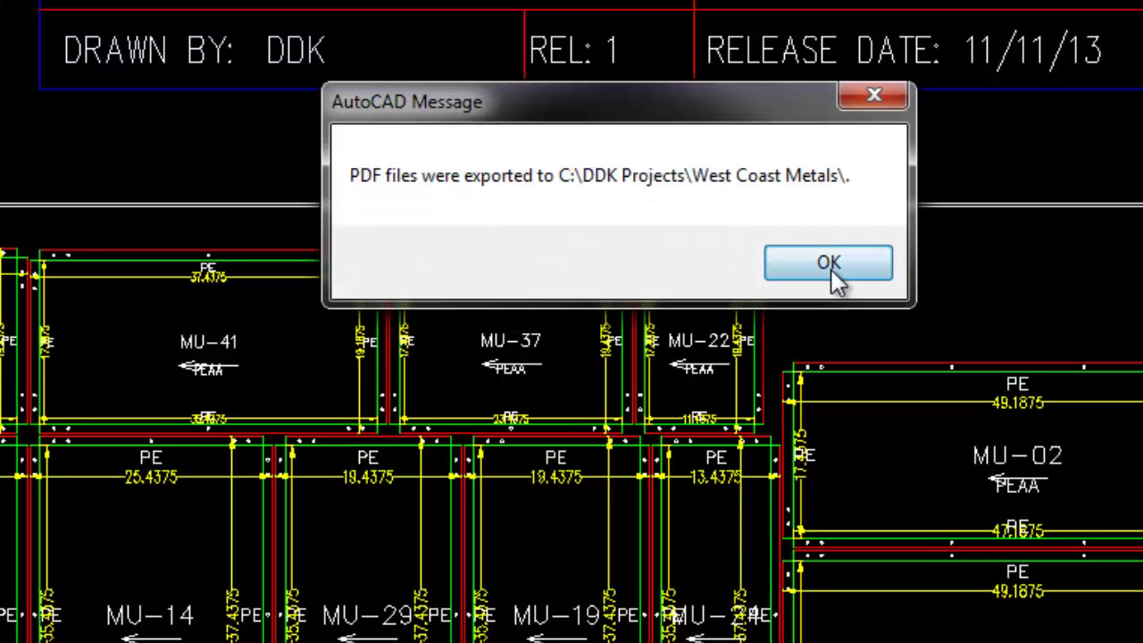
Step: Dismiss the AutoCAD export-complete message after checking the A-04 title block
left_click(829, 264)
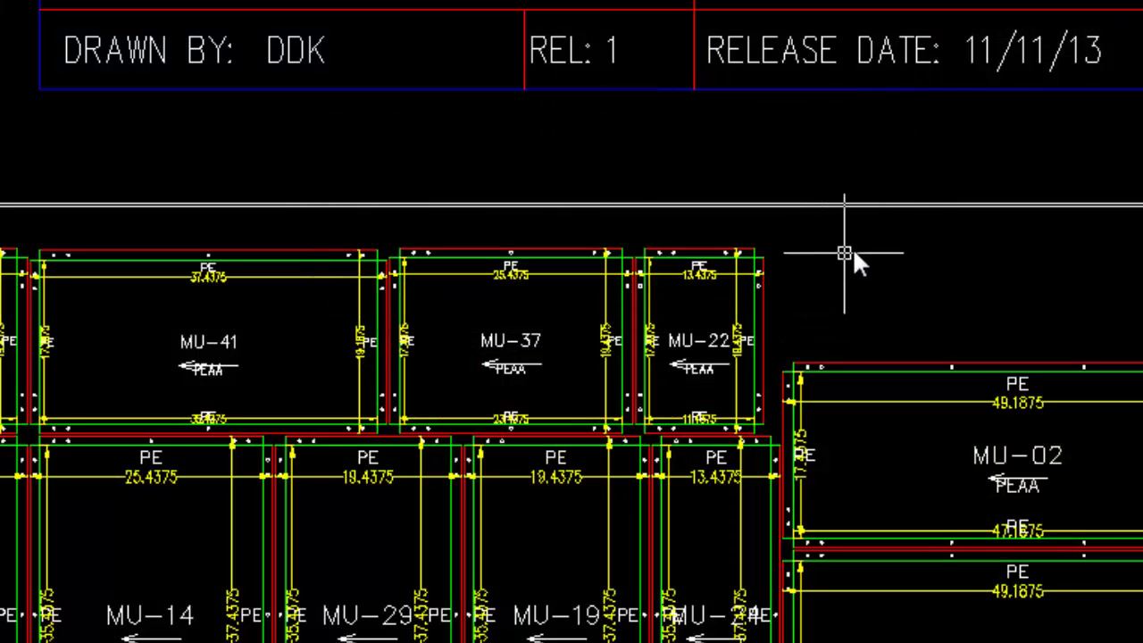
Step: Zoom out and pan to show the elevation panels, work zone and nested sheet column together
scroll(683, 125, "down", 4)
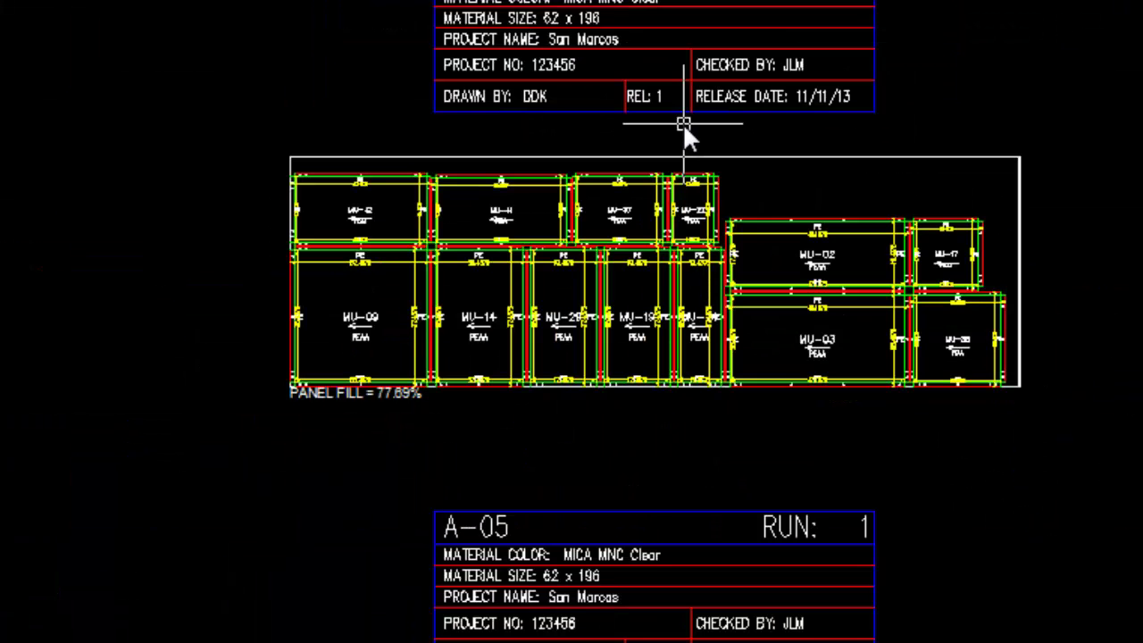
scroll(938, 191, "down", 2)
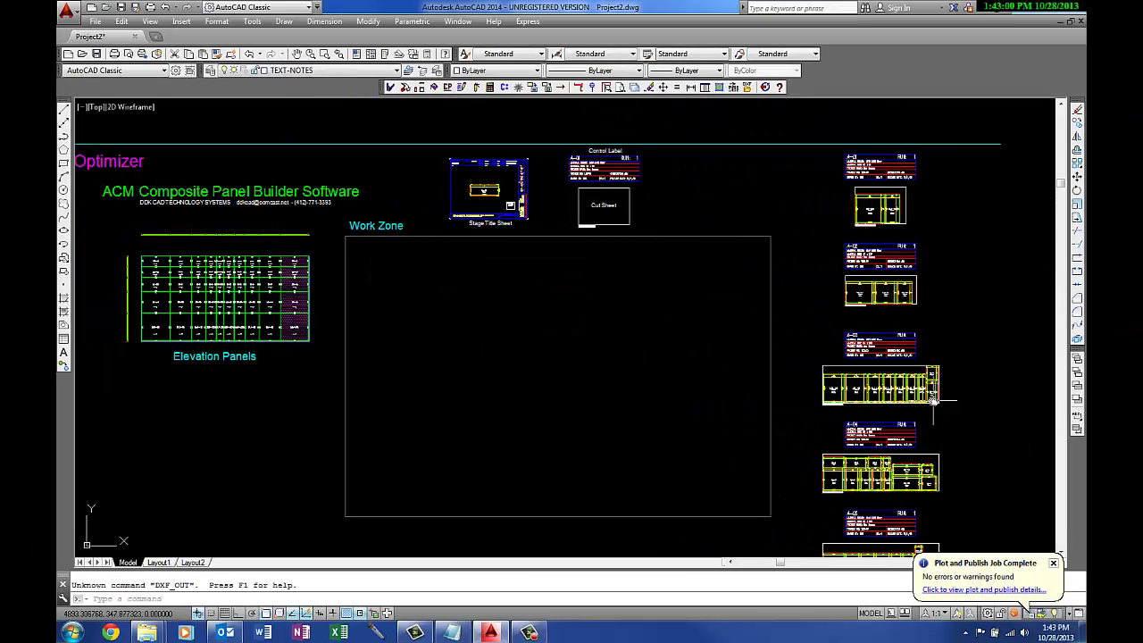
scroll(666, 368, "down", 2)
middle_click_drag(629, 356, 541, 331)
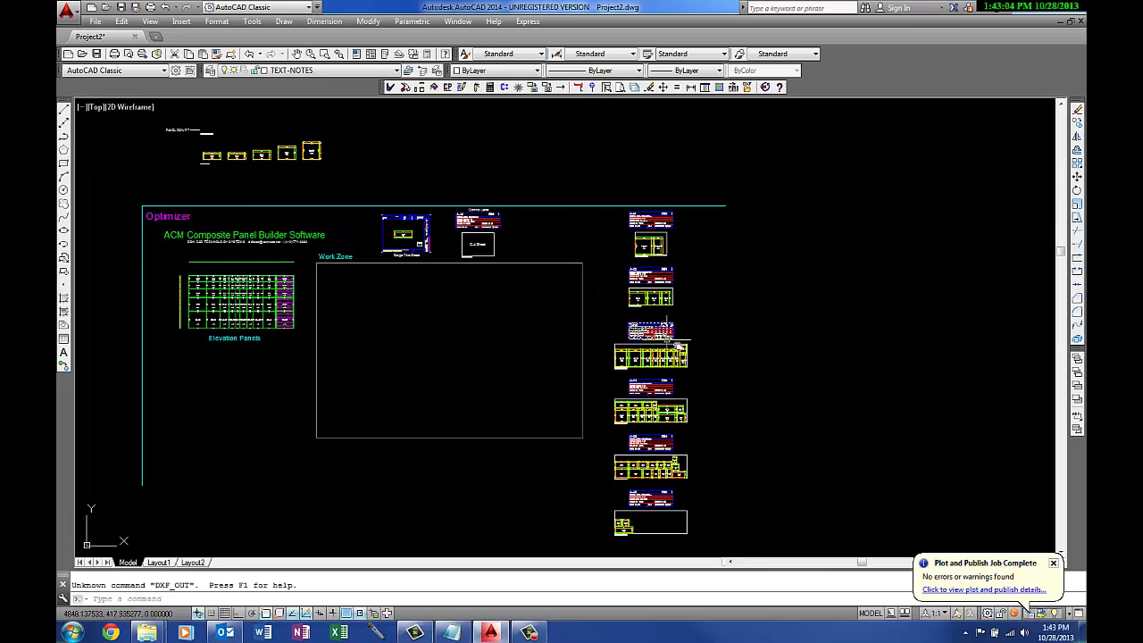
middle_click_drag(678, 346, 592, 337)
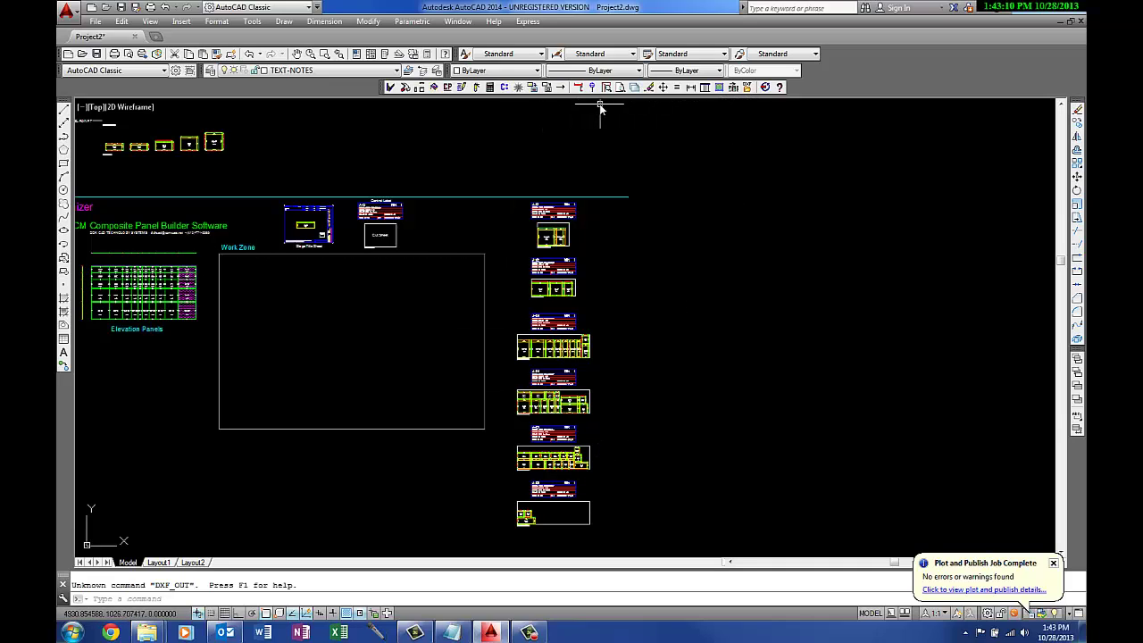
Step: Start Optimize Sheet Fill and select the existing column of nested cut sheets
left_click(504, 88)
left_click(562, 405)
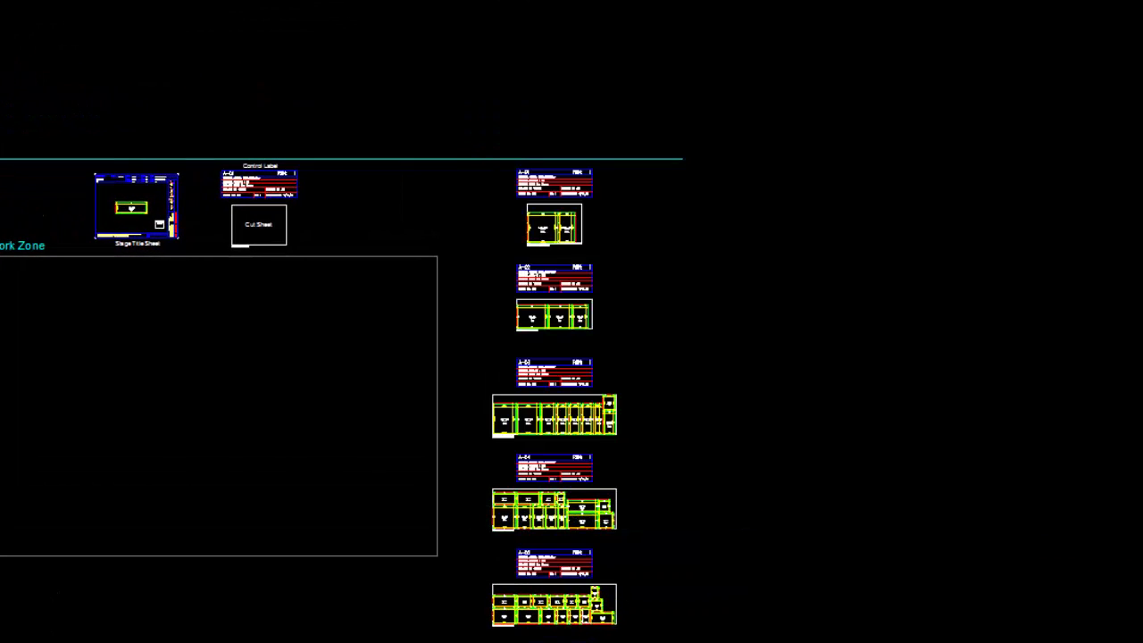
left_click(672, 639)
left_click(467, 177)
key("Return")
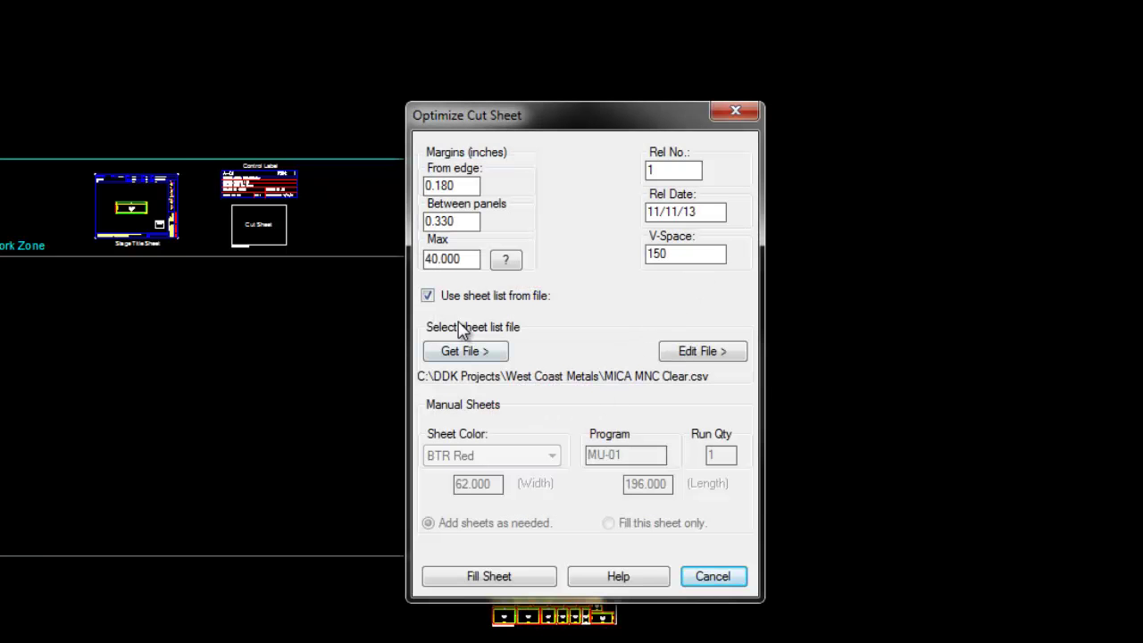
Step: Turn off Use sheet list from file, set Program to S-01, and fill the sheets
left_click(428, 295)
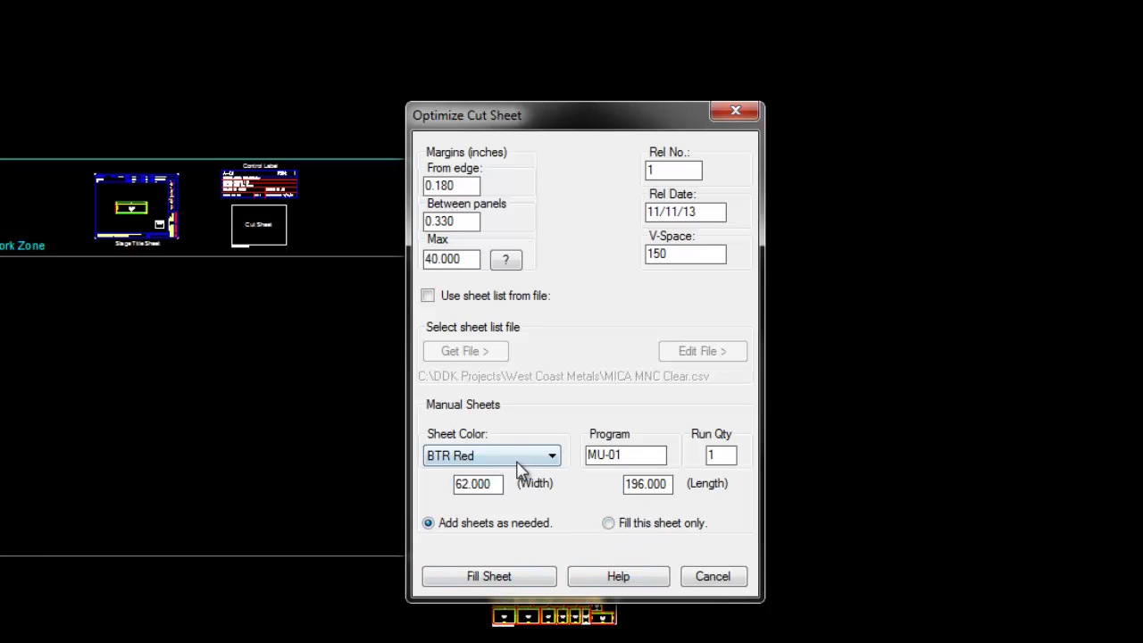
left_click_drag(617, 455, 582, 466)
type("s")
key("BackSpace")
key("BackSpace")
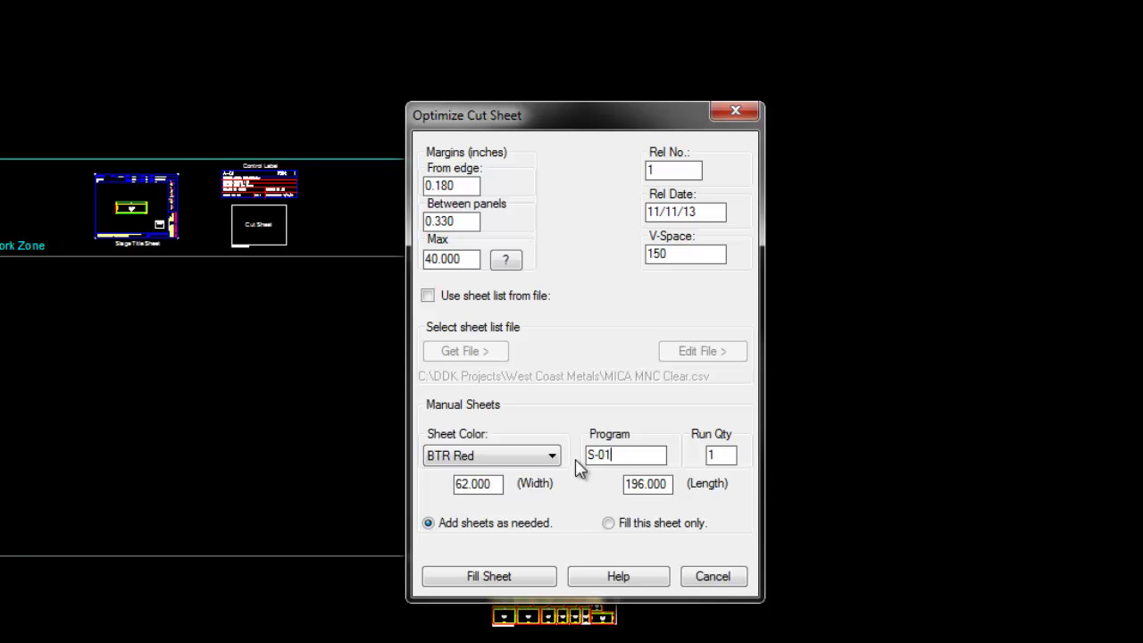
left_click(488, 576)
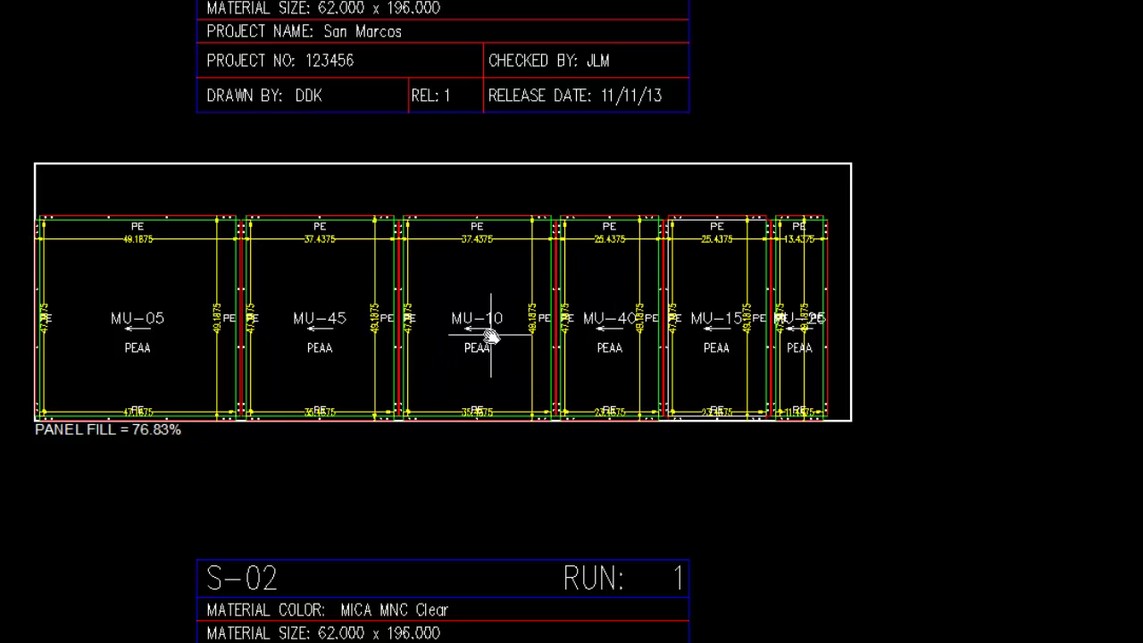
Step: Zoom out over new sheets S-01 to S-03, then pan back to the Work Zone
scroll(500, 314, "down", 4)
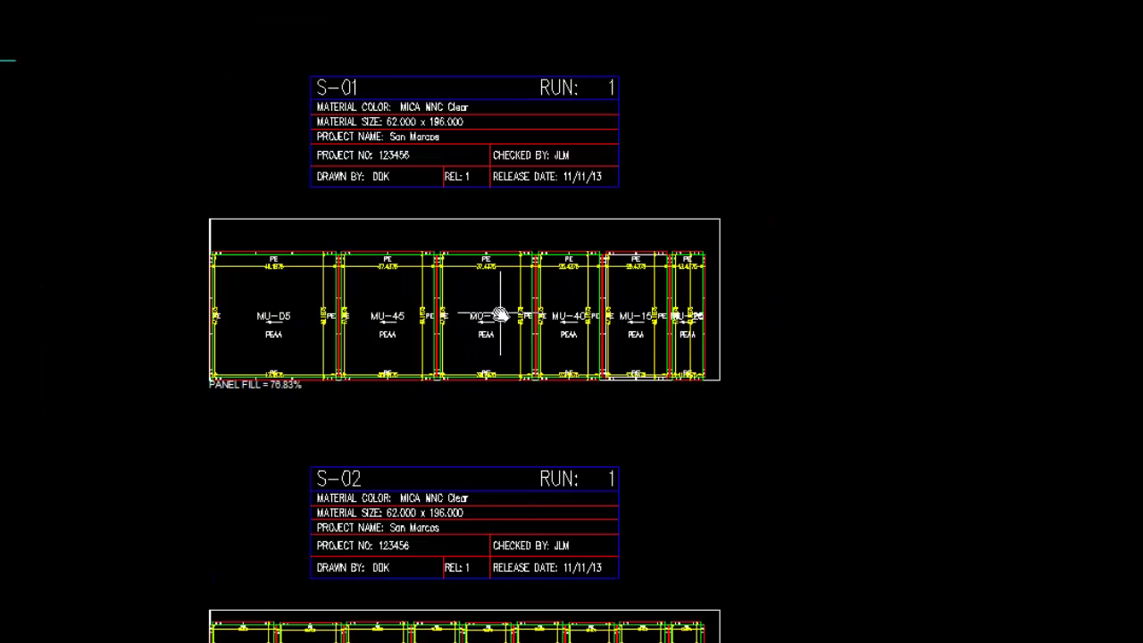
left_click_drag(500, 401, 485, 298)
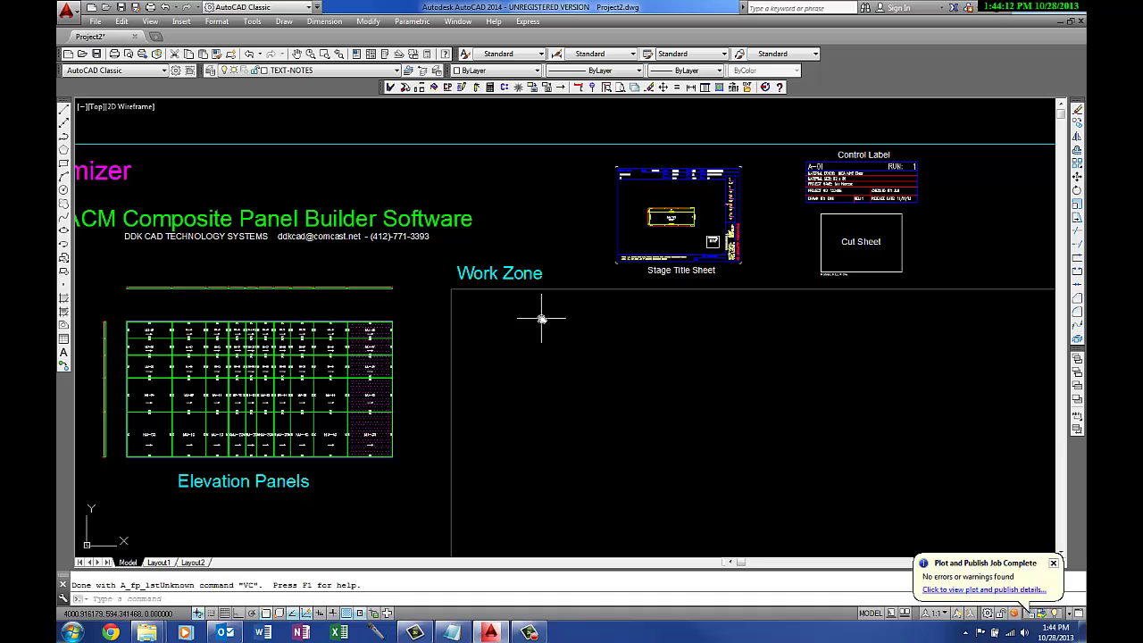
middle_click_drag(543, 319, 616, 317)
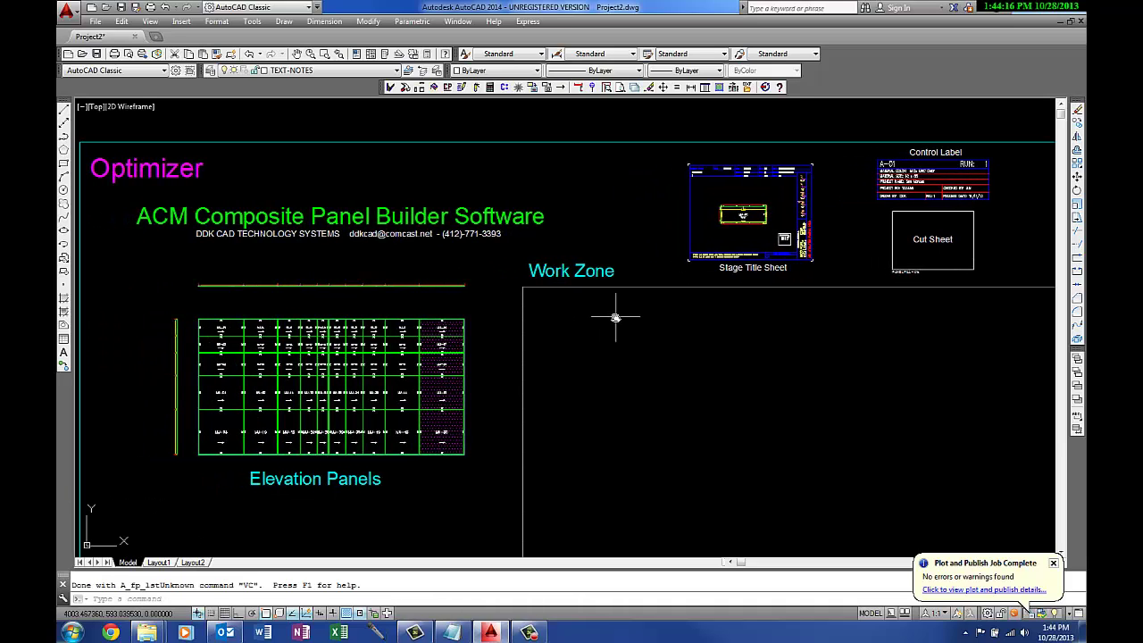